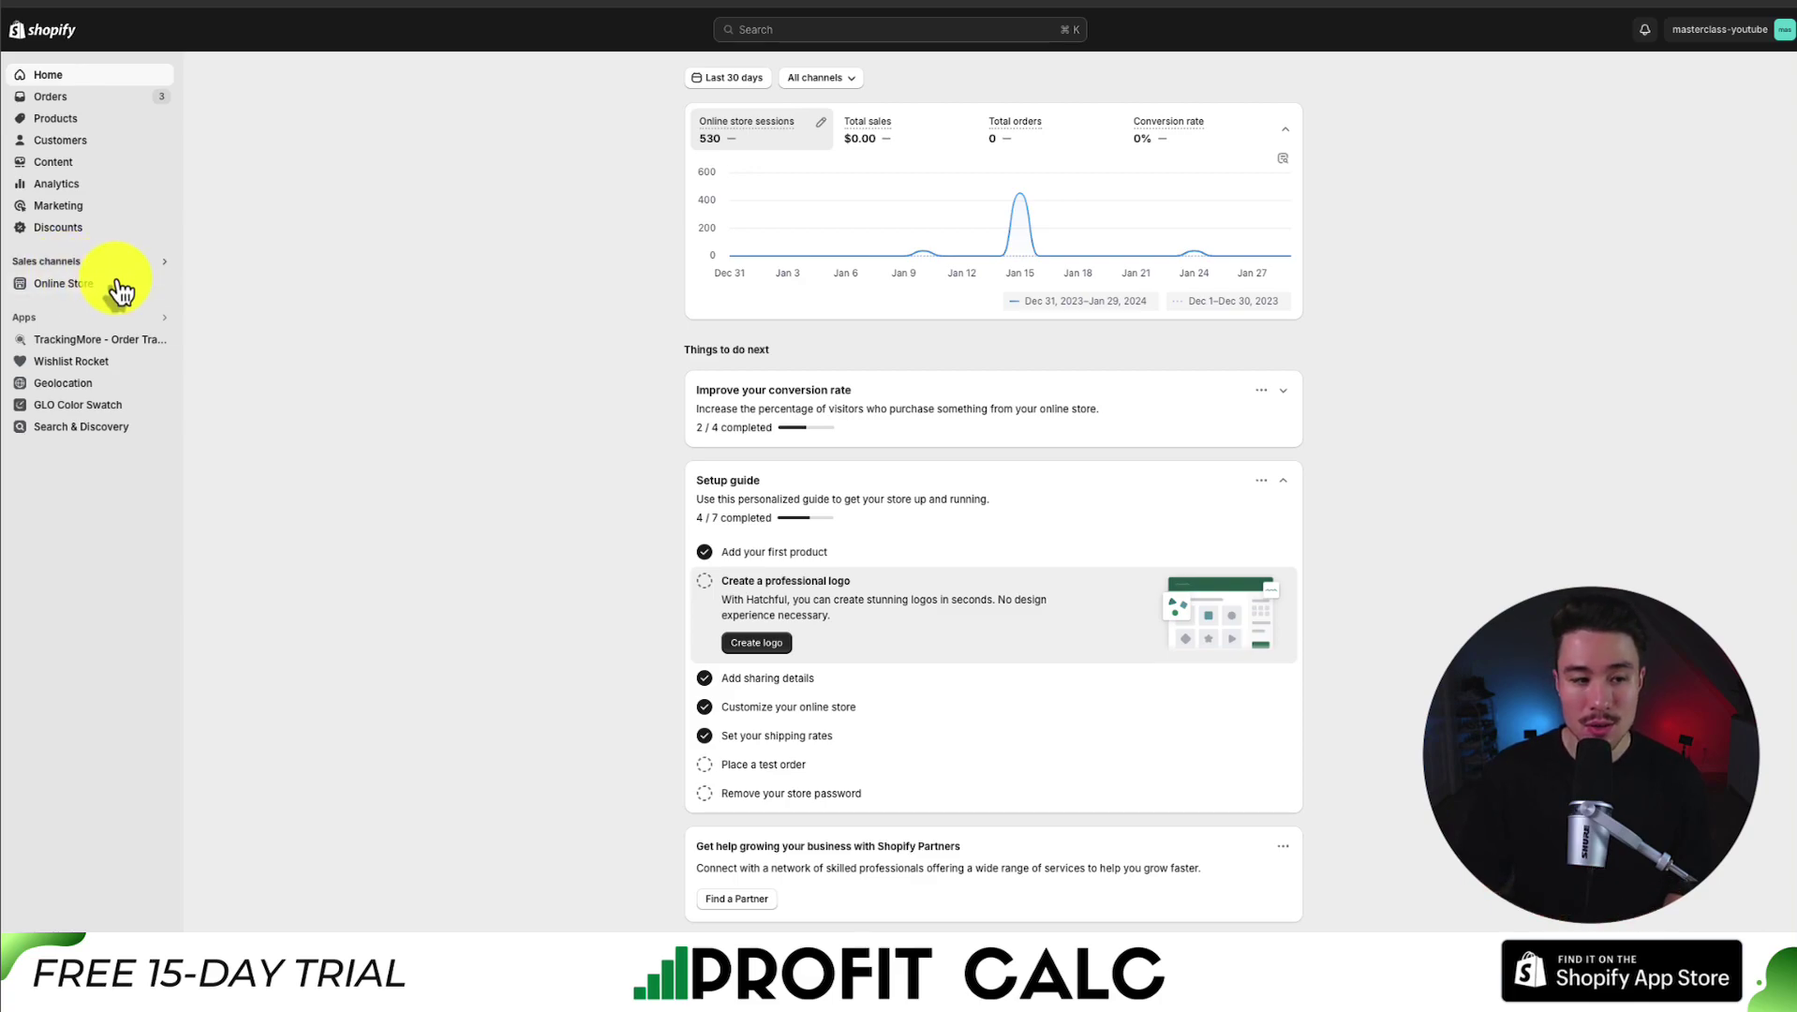
- Search the Shopify App Store for 'facebook' from the admin search bar
{"action": "left_click", "coordinate": [778, 30]}
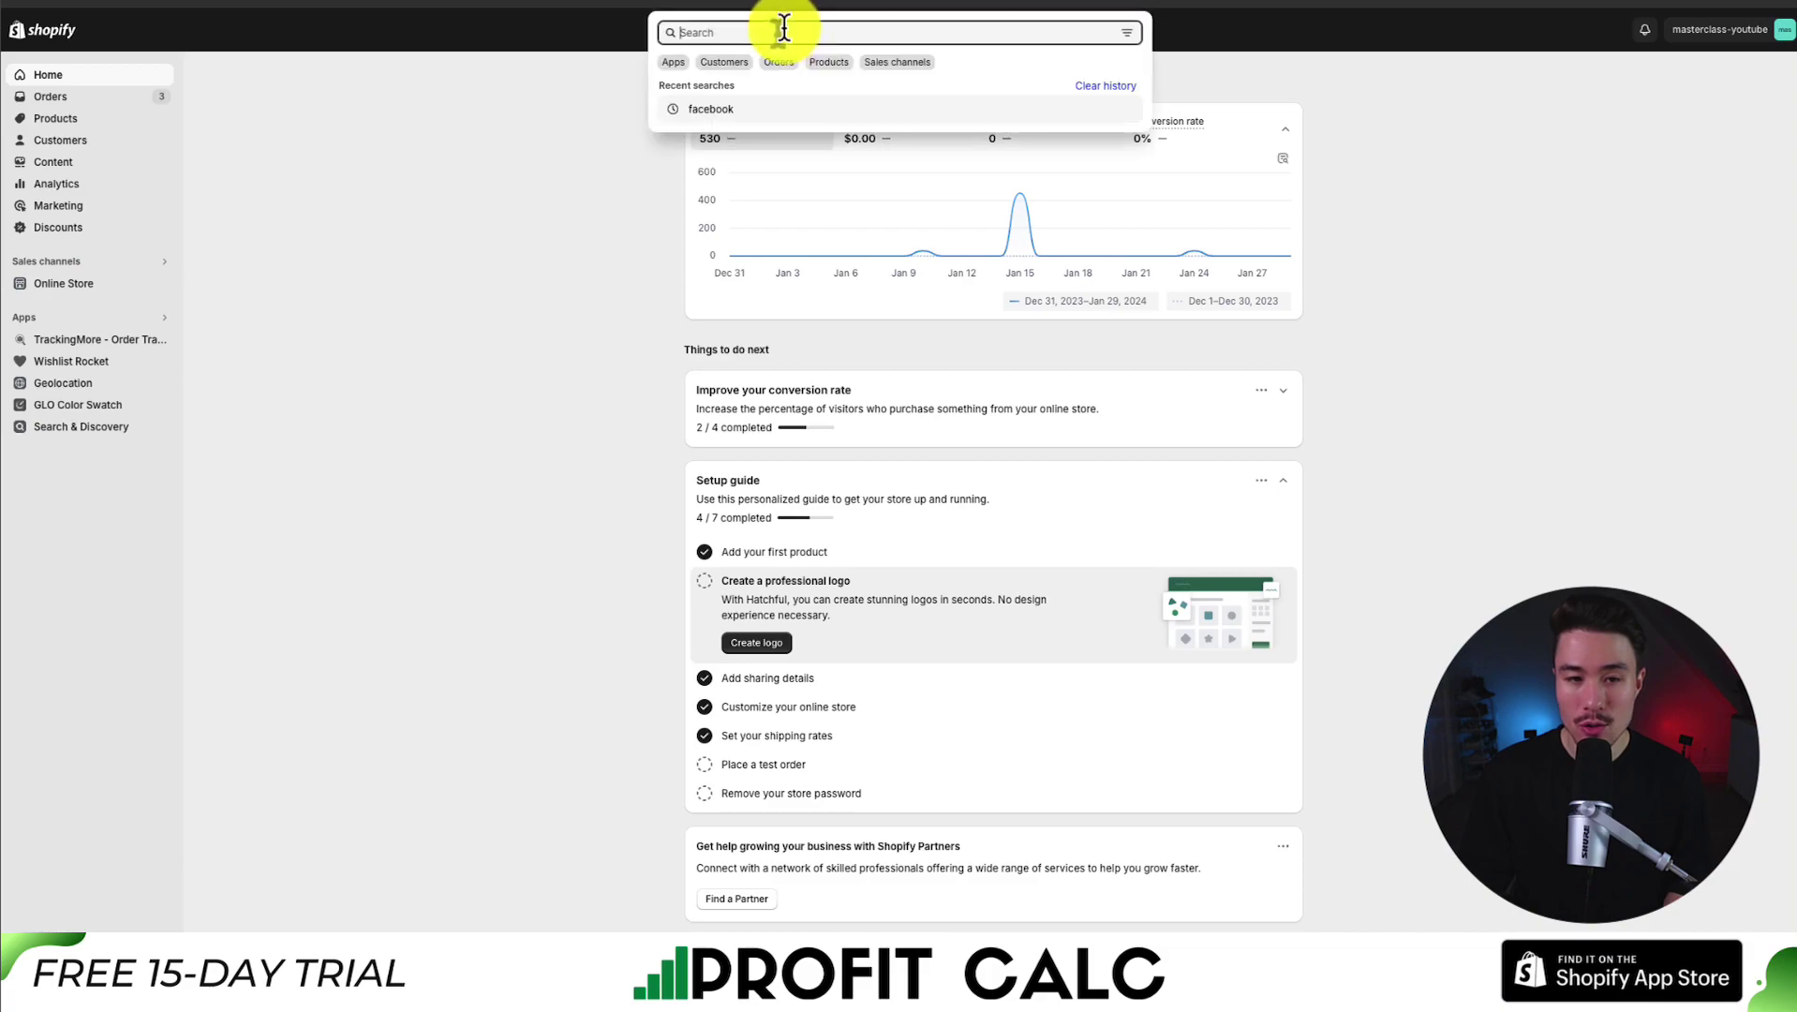
{"action": "type", "text": "fac"}
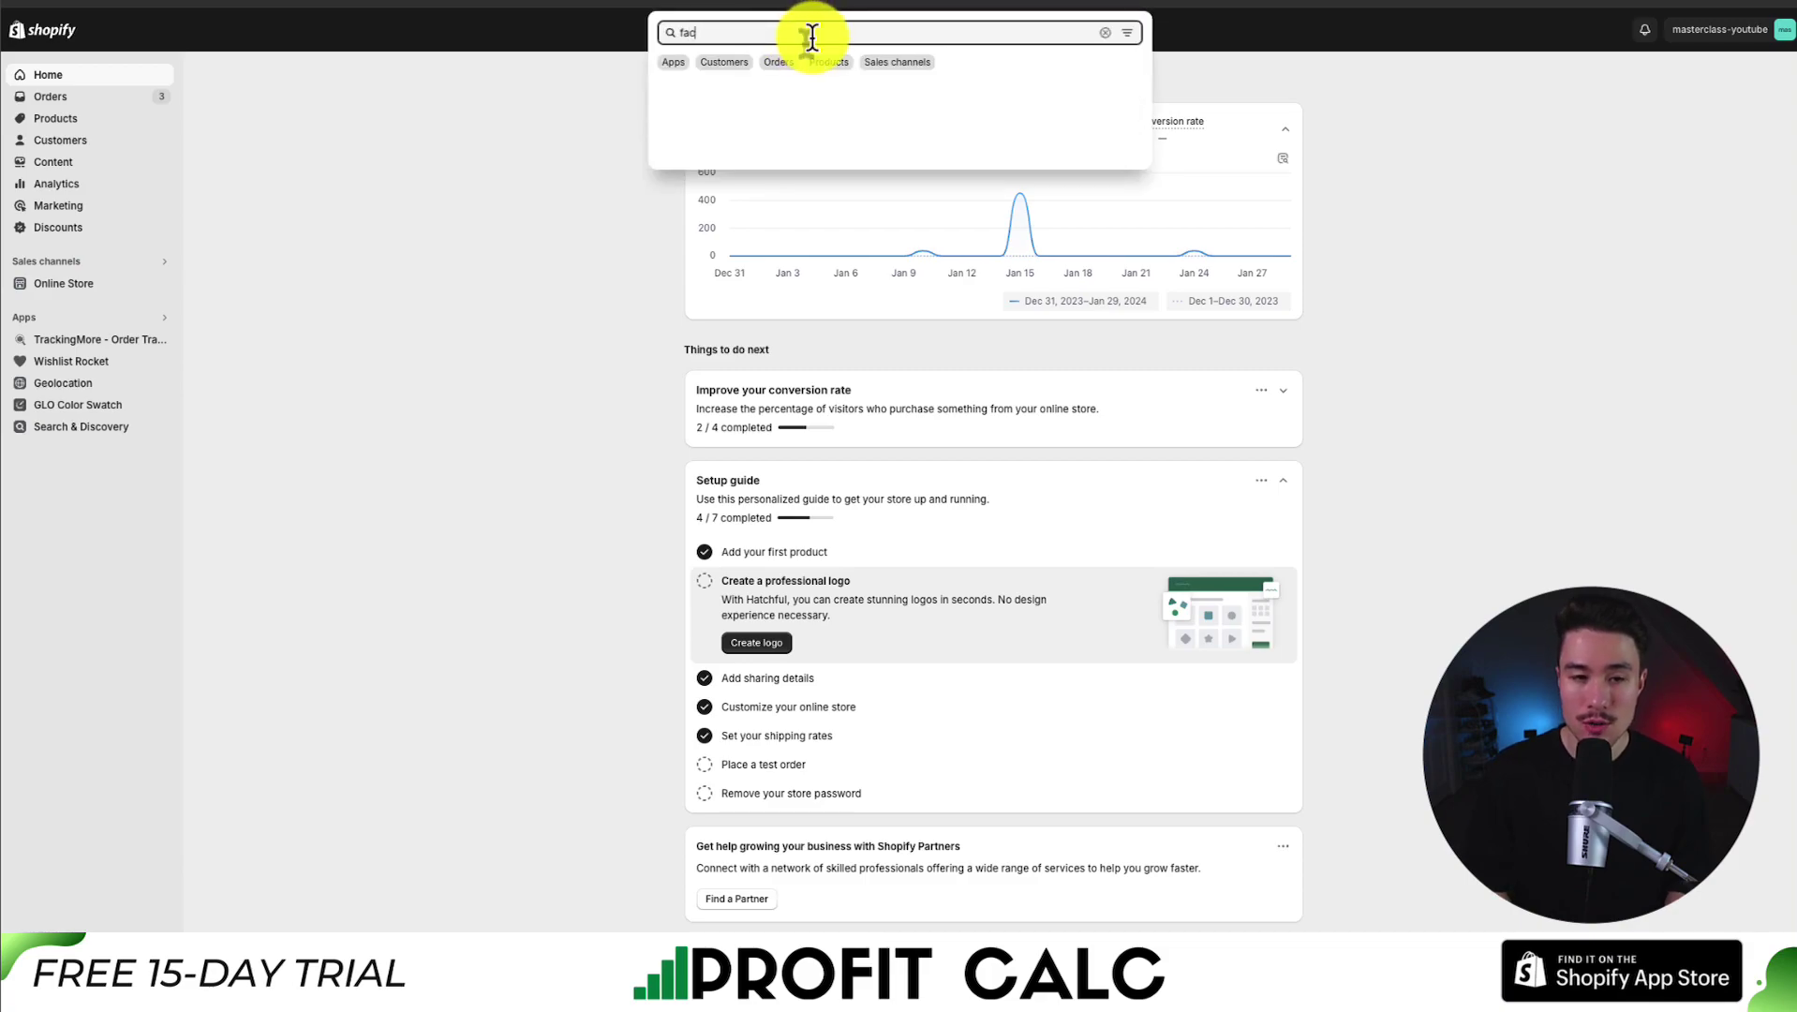
{"action": "type", "text": "ebook"}
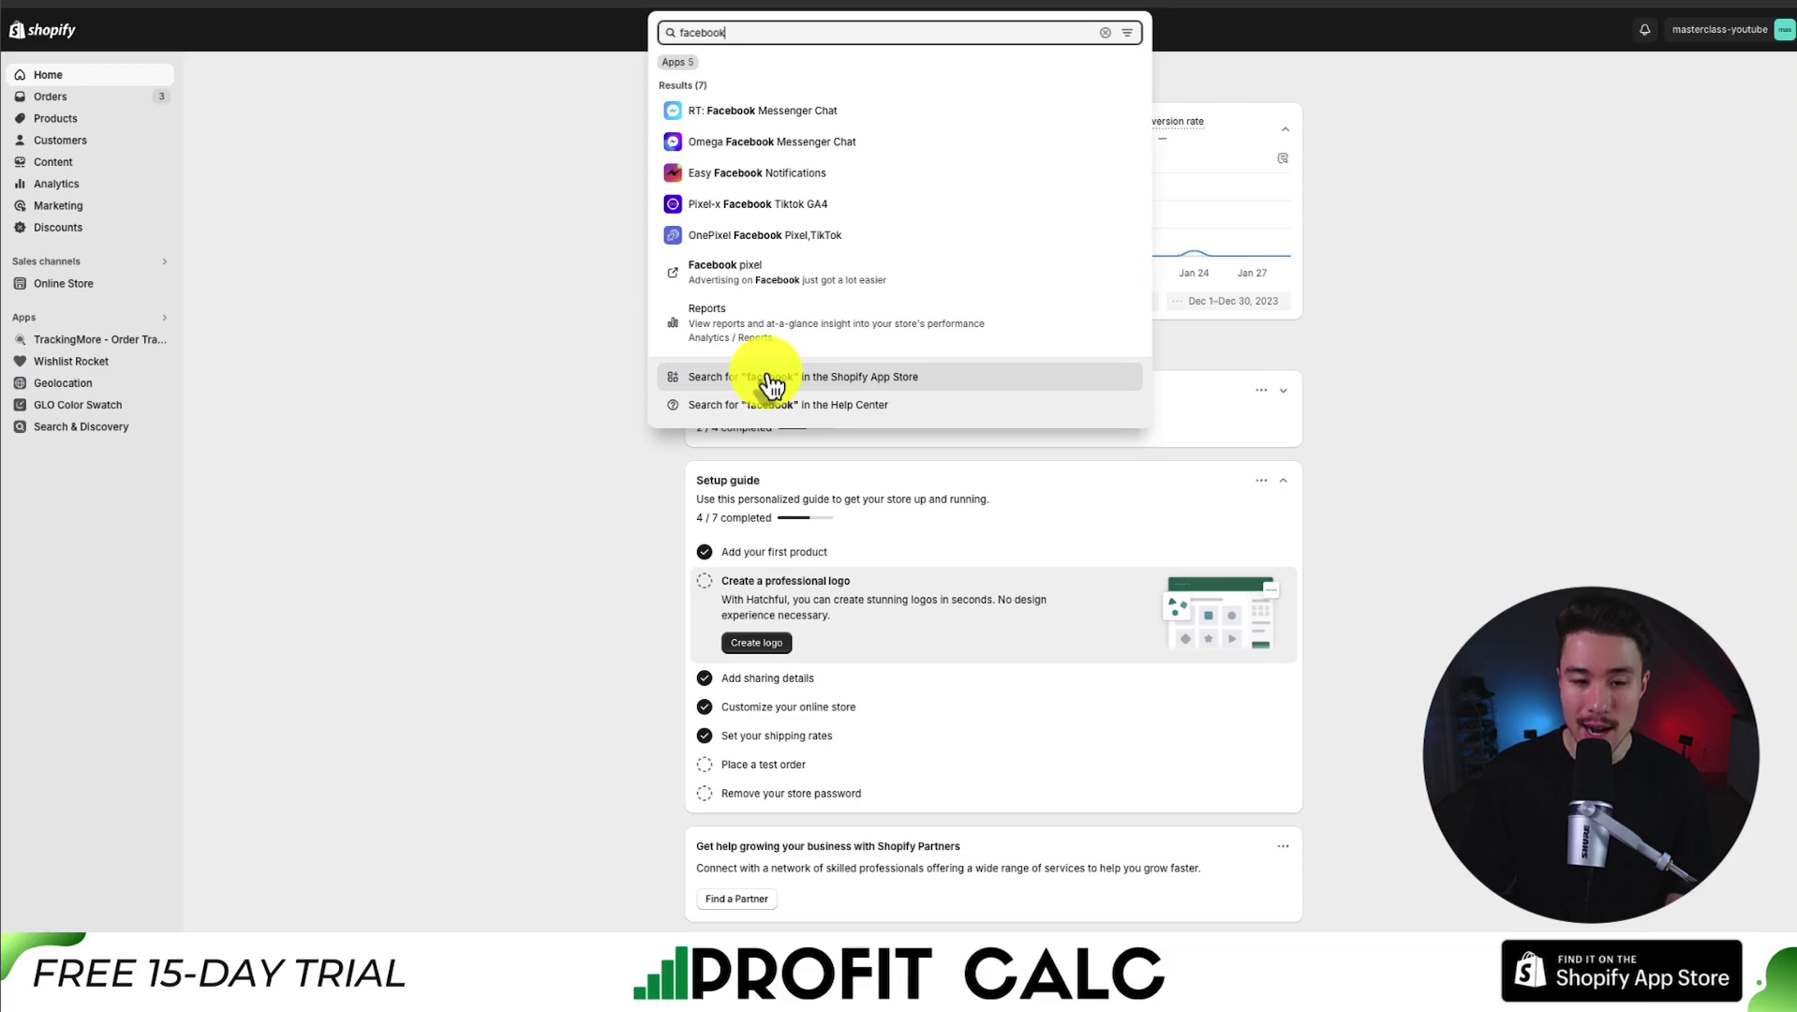
{"action": "left_click", "coordinate": [770, 380]}
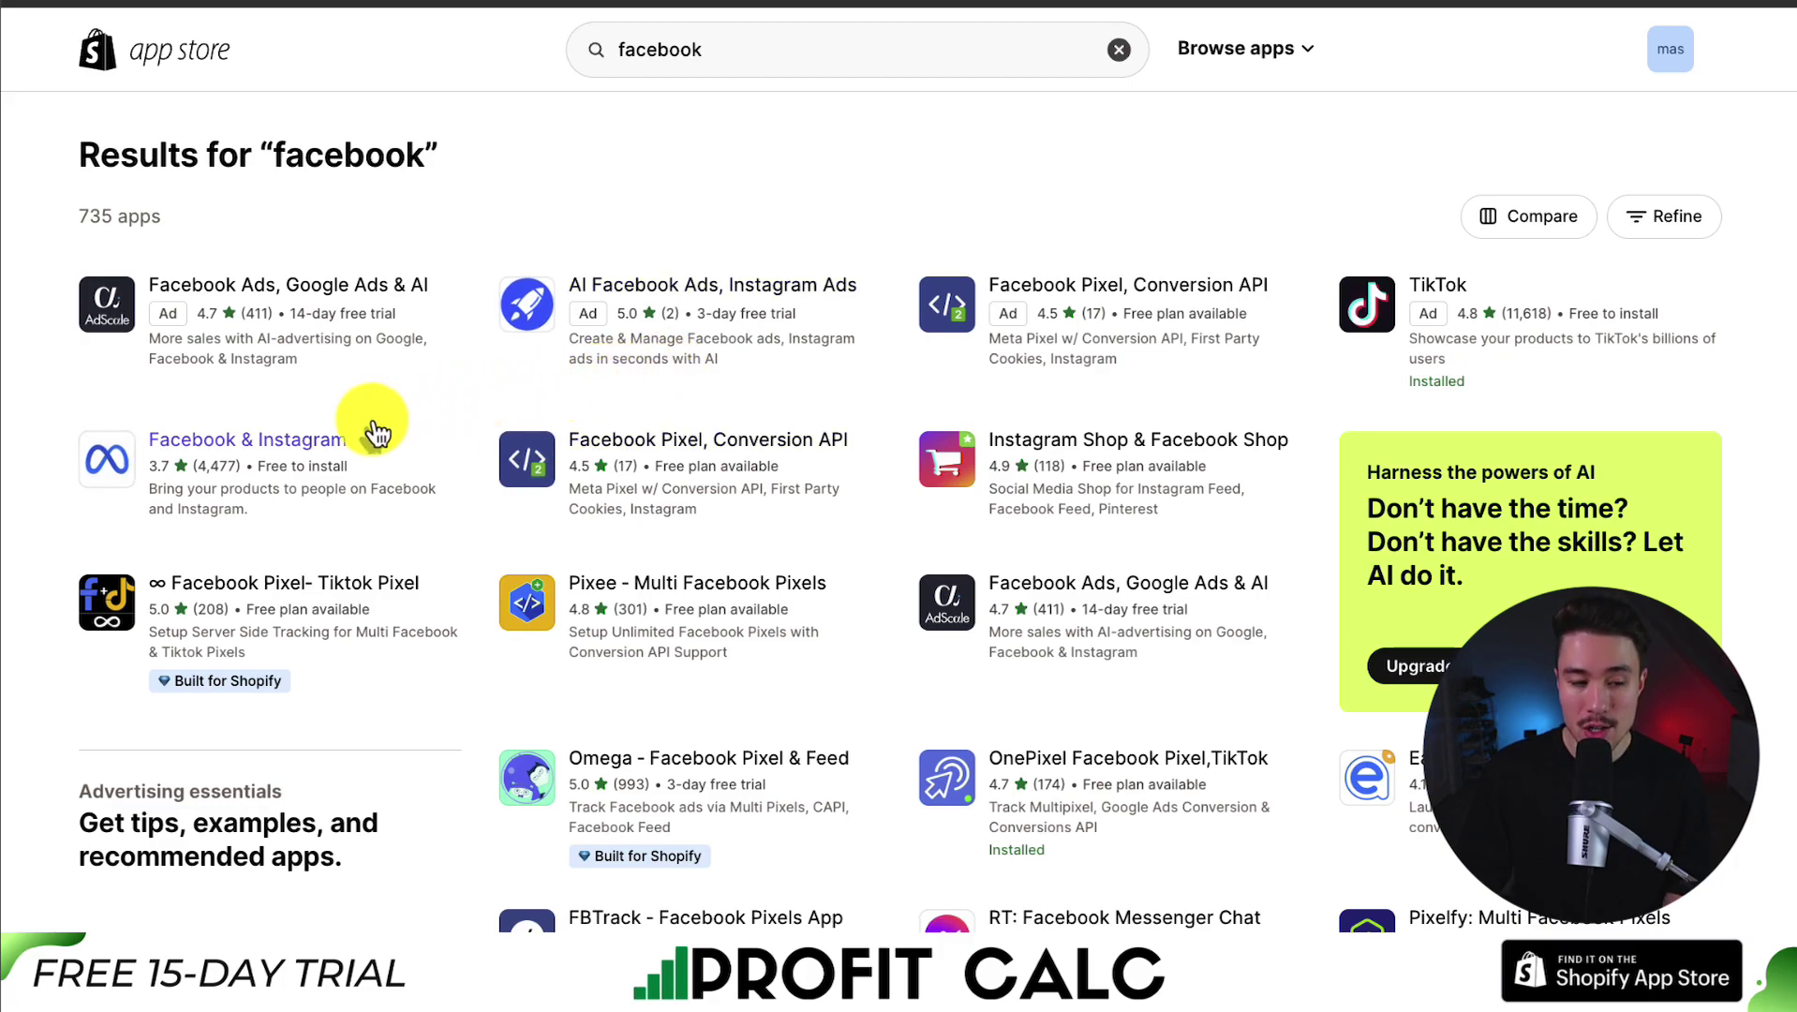
- Open Meta's Facebook & Instagram app listing and install it
{"action": "left_click", "coordinate": [257, 455]}
{"action": "left_click_drag", "start_coordinate": [93, 289], "coordinate": [292, 290]}
{"action": "scroll", "coordinate": [396, 581], "scroll_direction": "down", "scroll_amount": 1}
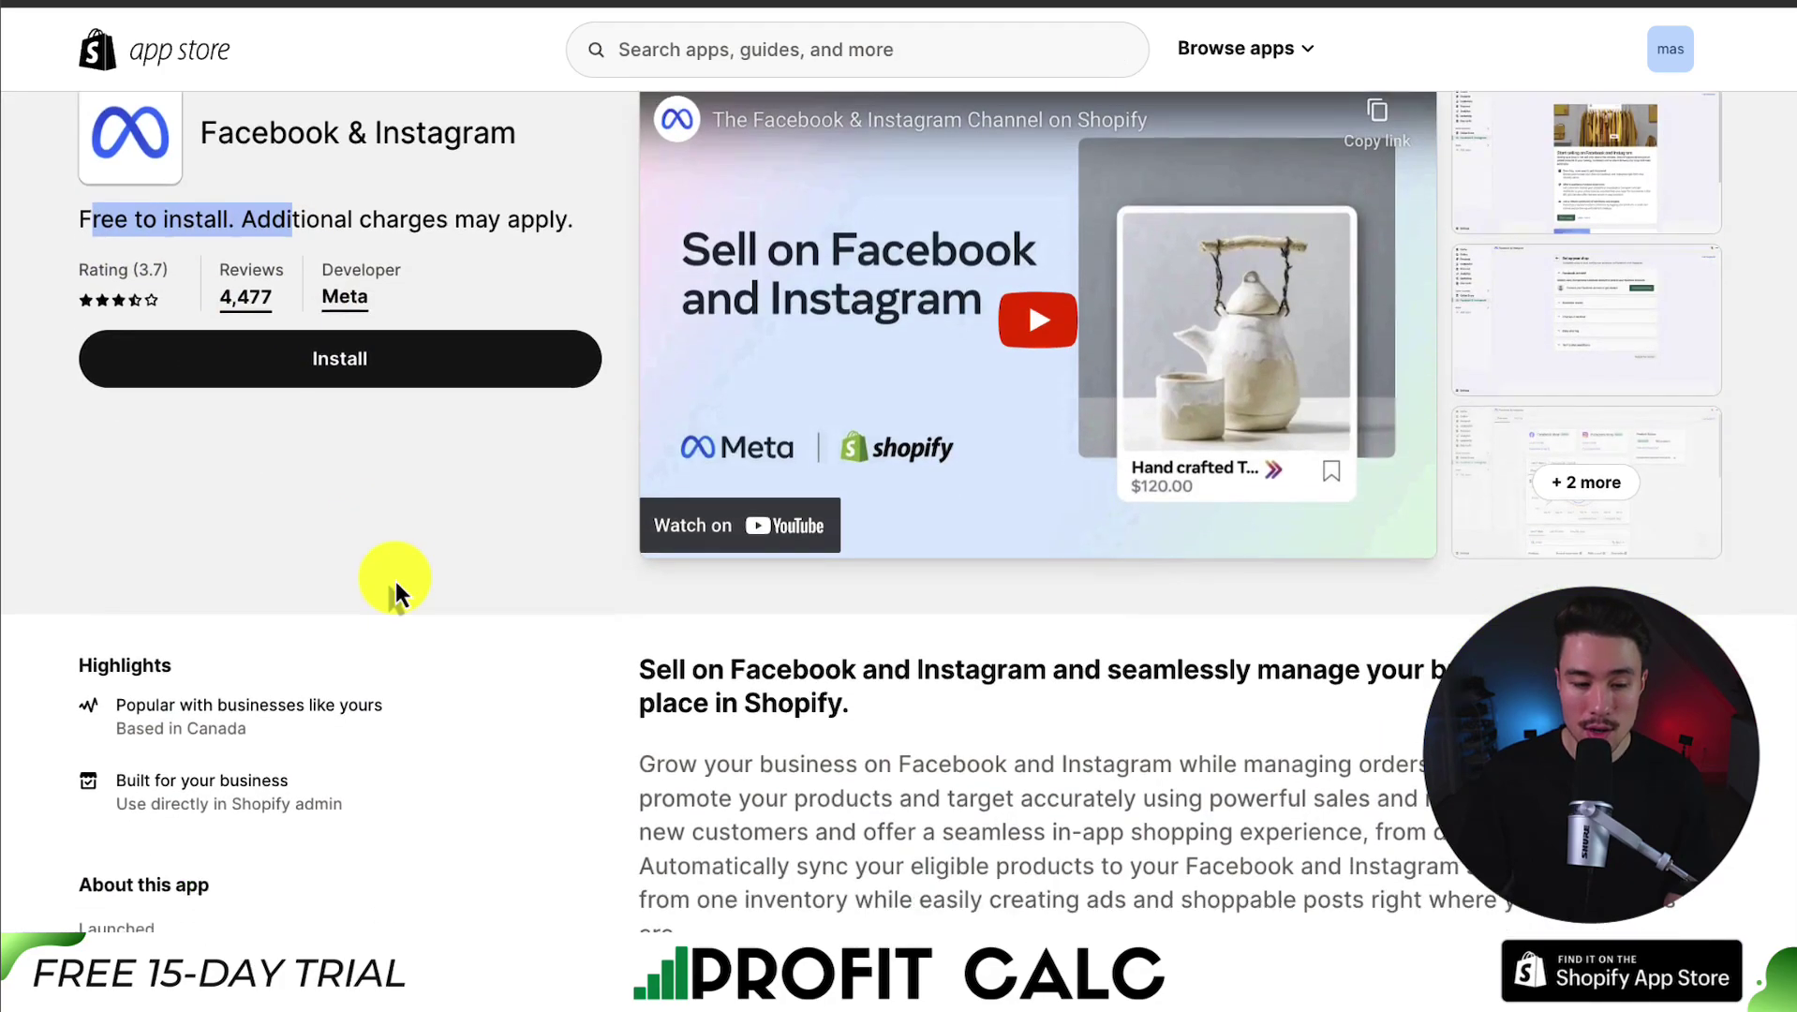
{"action": "left_click", "coordinate": [396, 581]}
{"action": "scroll", "coordinate": [396, 553], "scroll_direction": "up", "scroll_amount": 1}
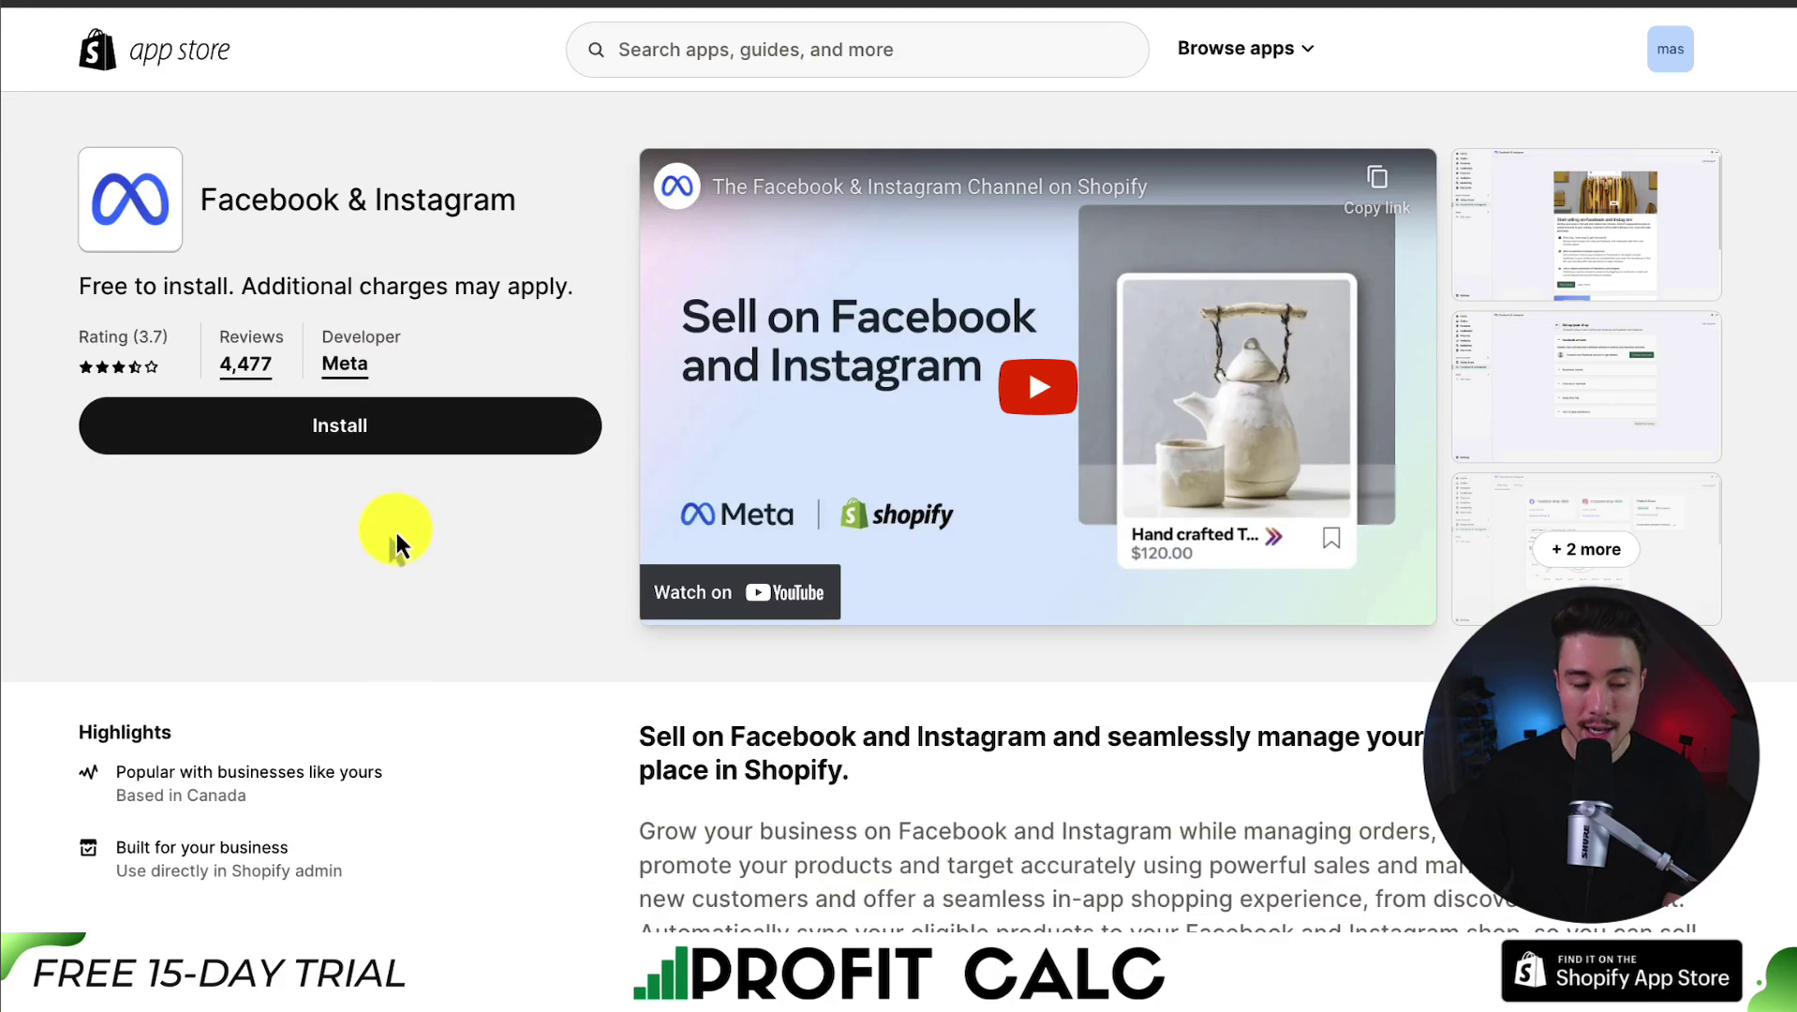
{"action": "left_click", "coordinate": [316, 438]}
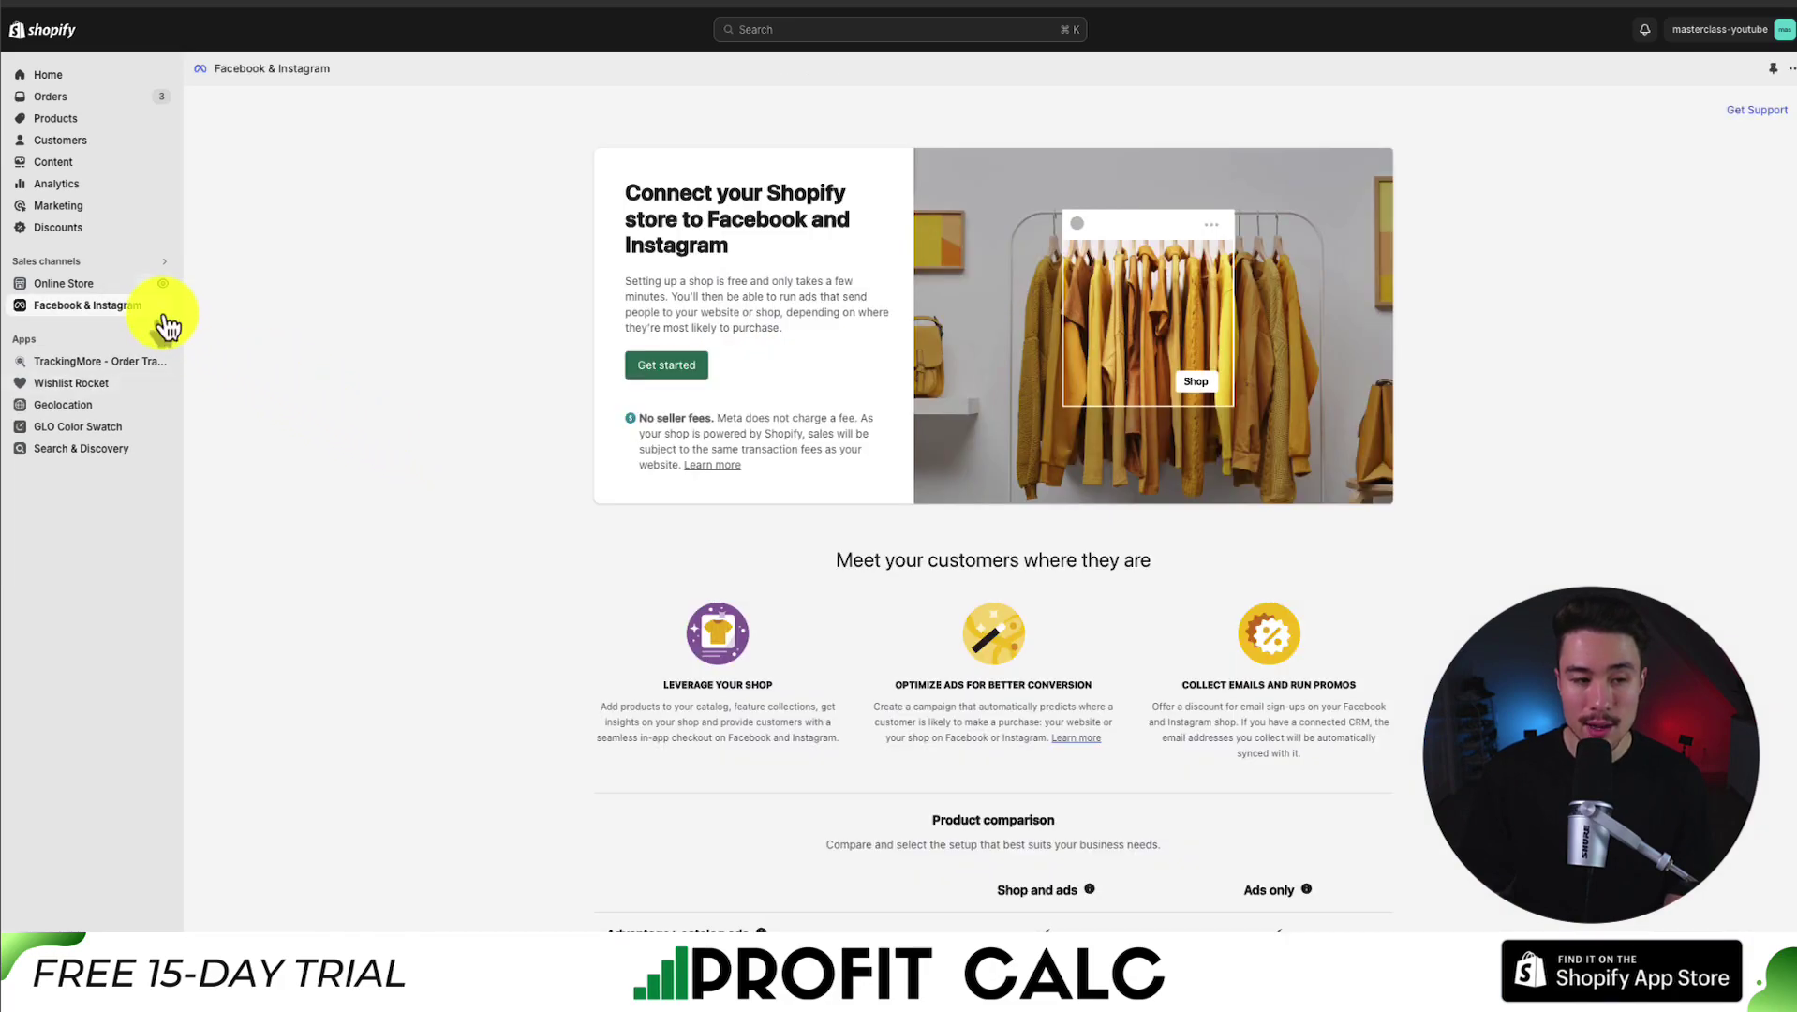
- Open the Facebook & Instagram sales channel and start the Ads only setup
{"action": "left_click", "coordinate": [161, 313]}
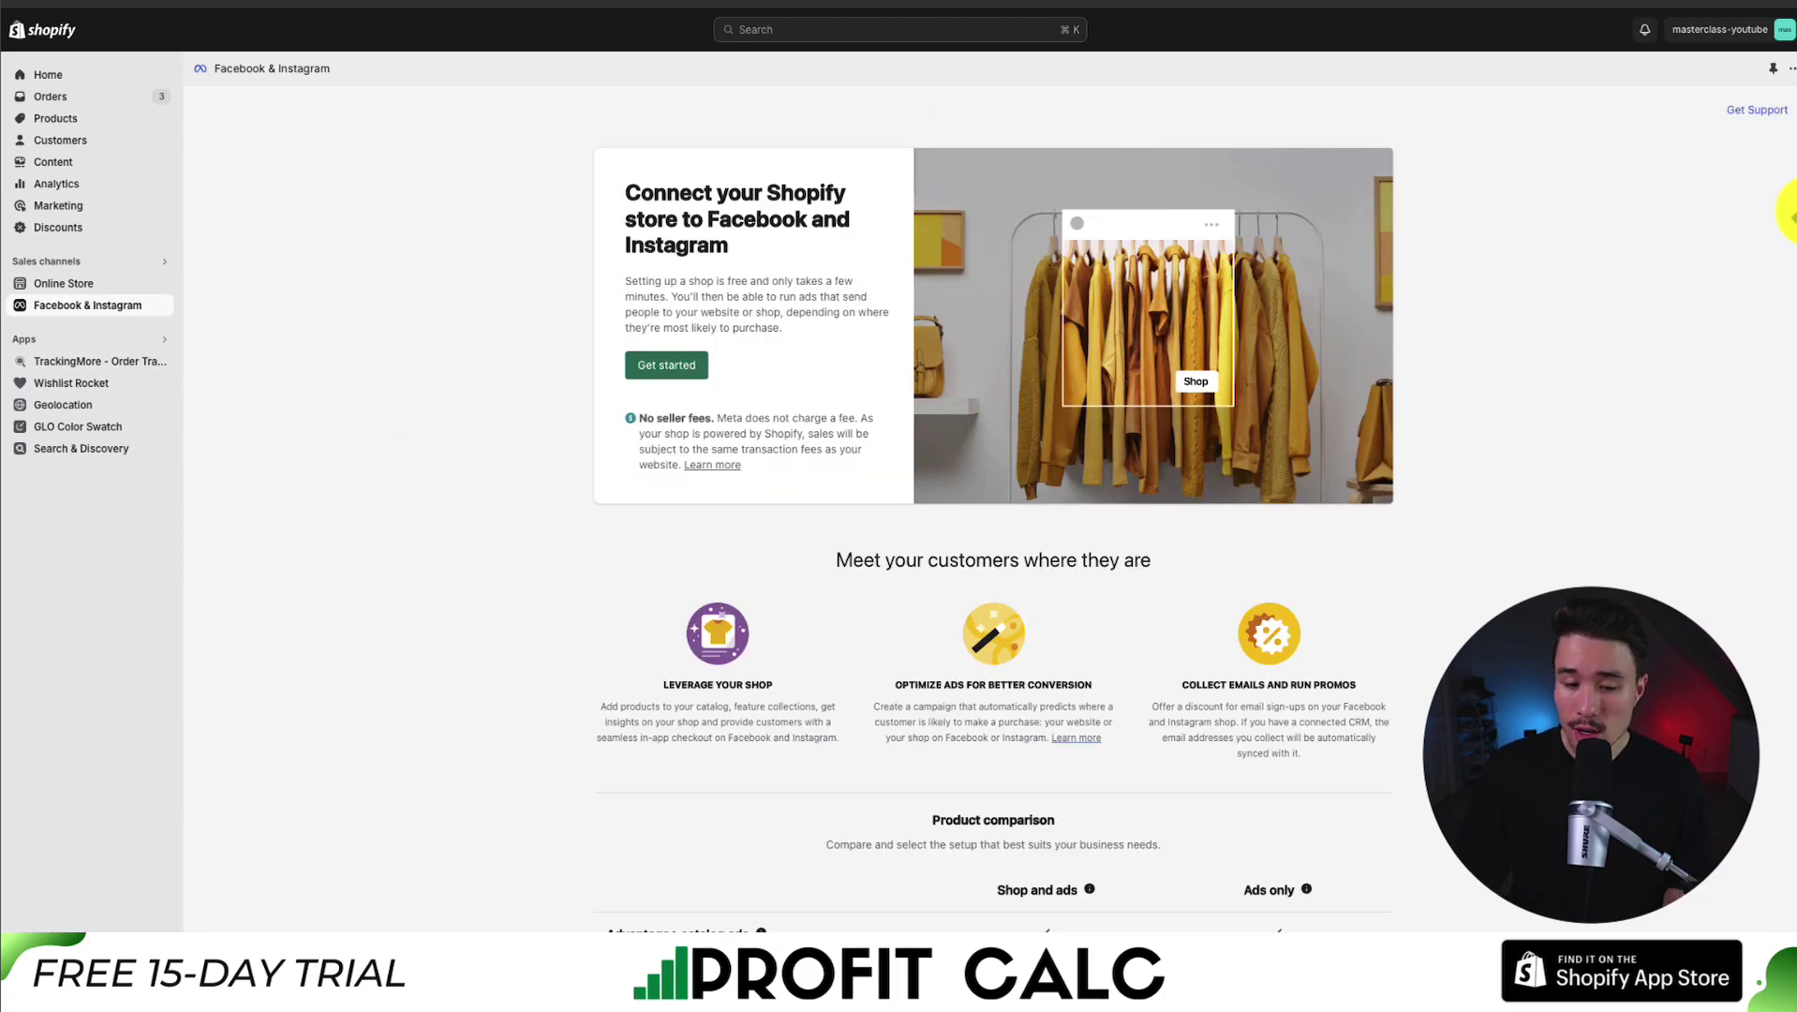
{"action": "scroll", "coordinate": [1789, 211], "scroll_direction": "down", "scroll_amount": 5}
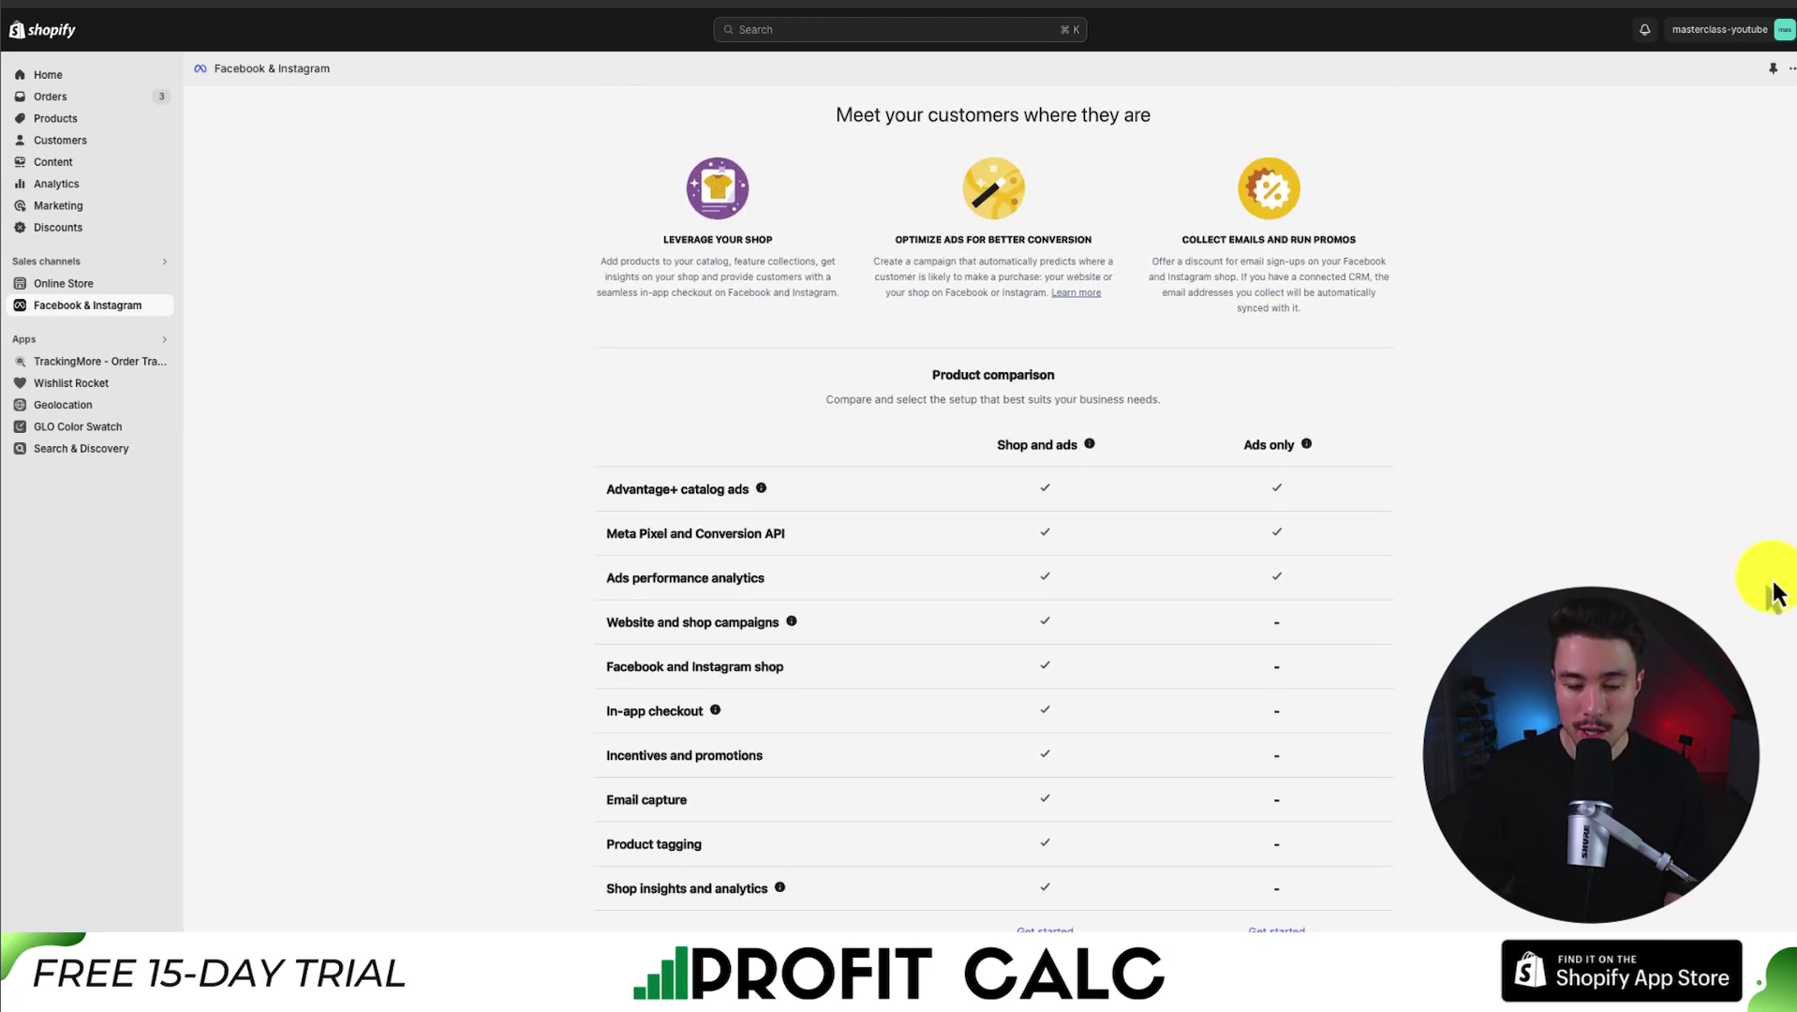
{"action": "left_click_drag", "start_coordinate": [1243, 445], "coordinate": [1313, 454]}
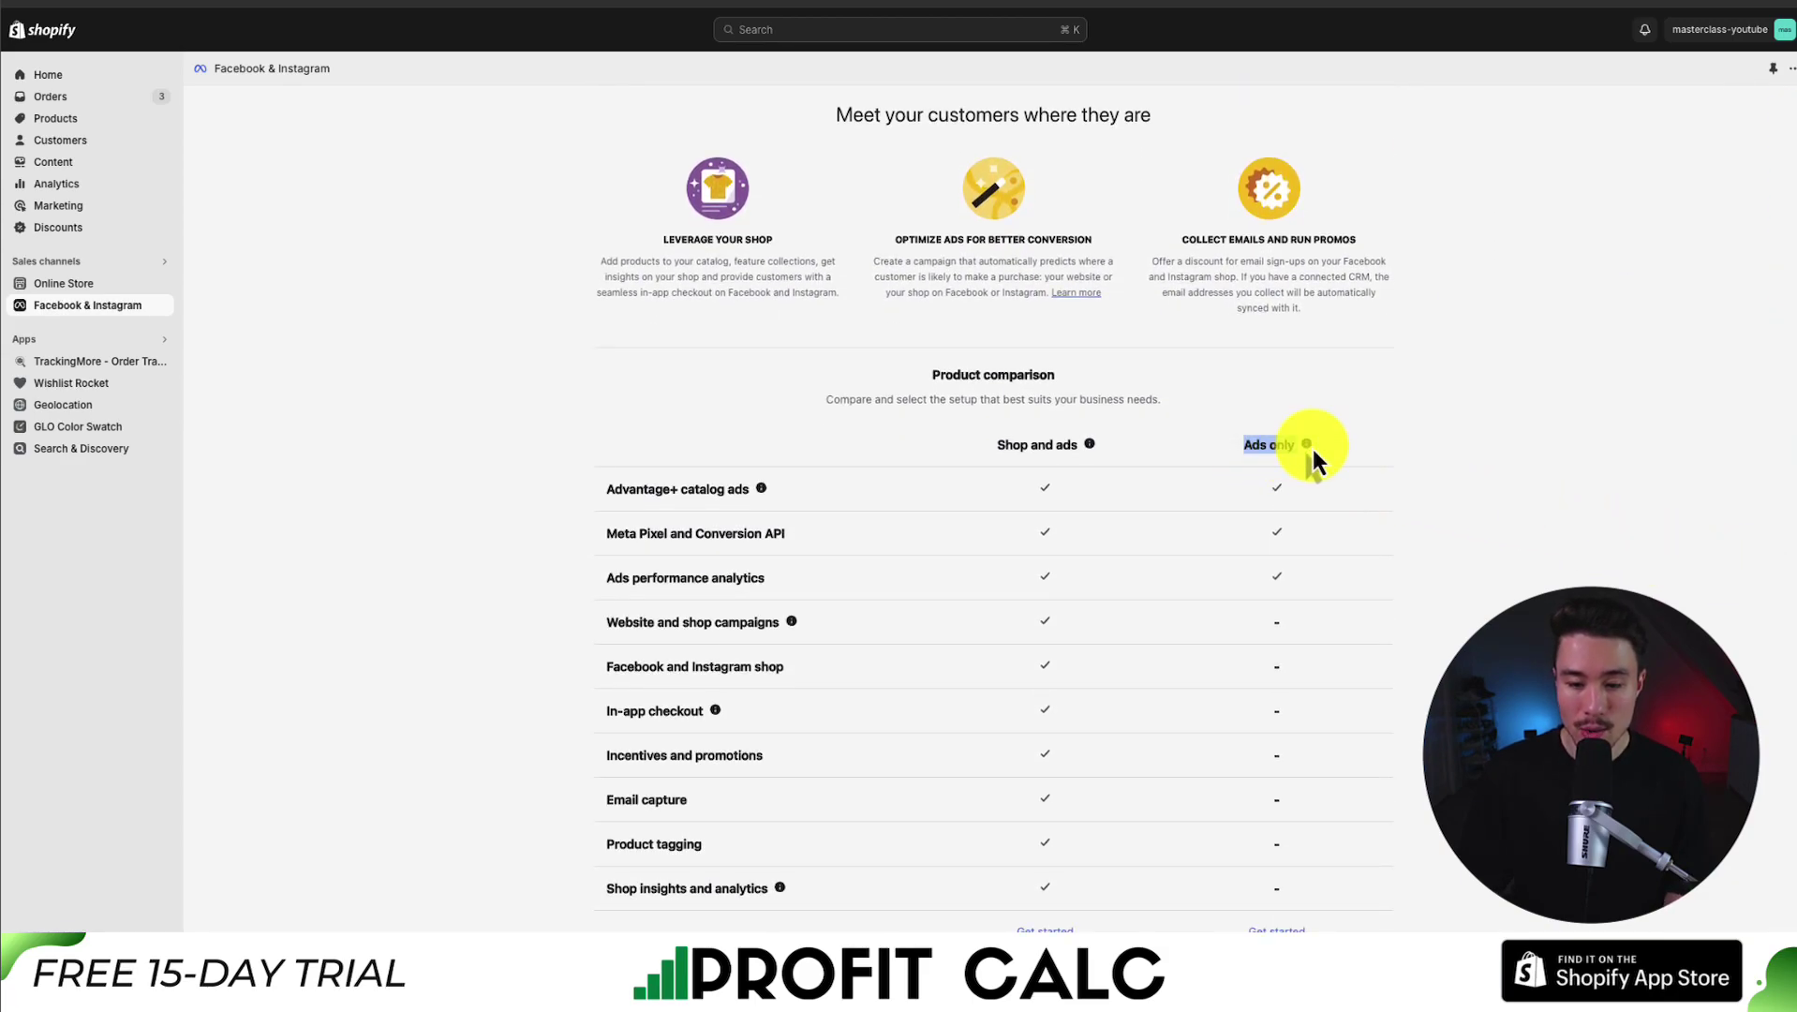
{"action": "left_click", "coordinate": [1255, 929]}
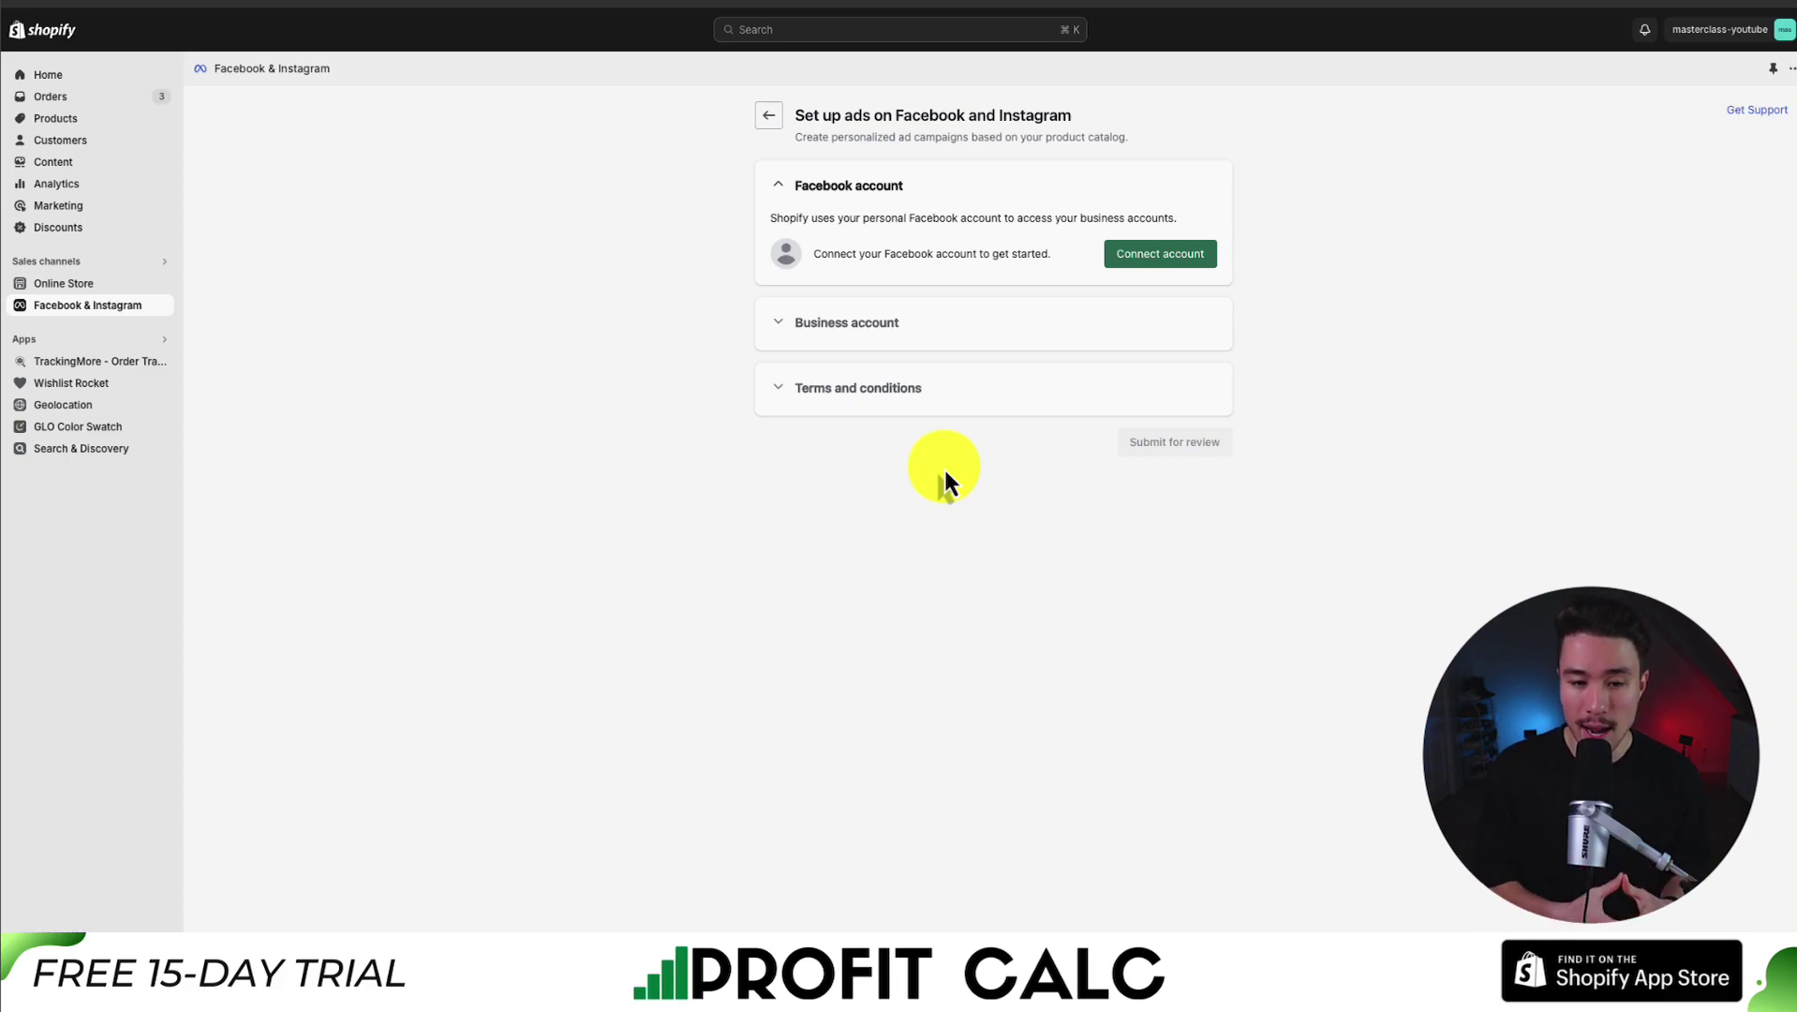
- Connect the Facebook login, then connect the business account to the store
{"action": "left_click", "coordinate": [1150, 259]}
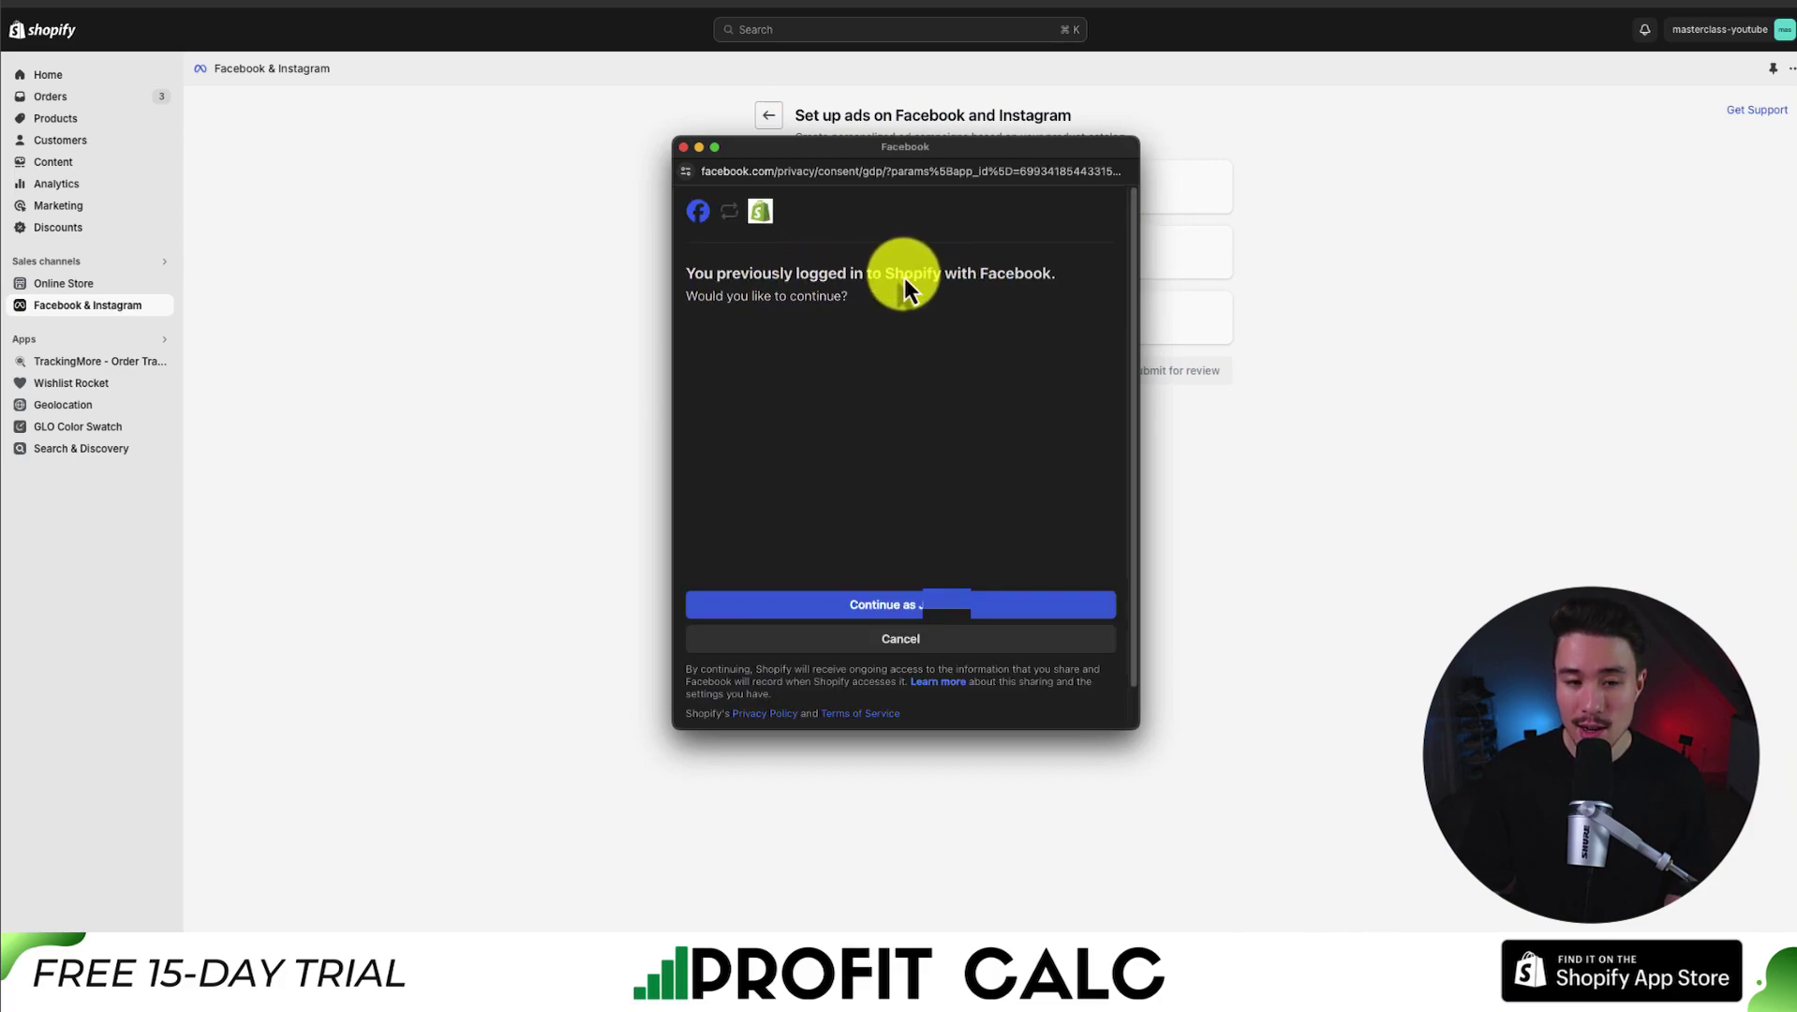
{"action": "left_click", "coordinate": [815, 607]}
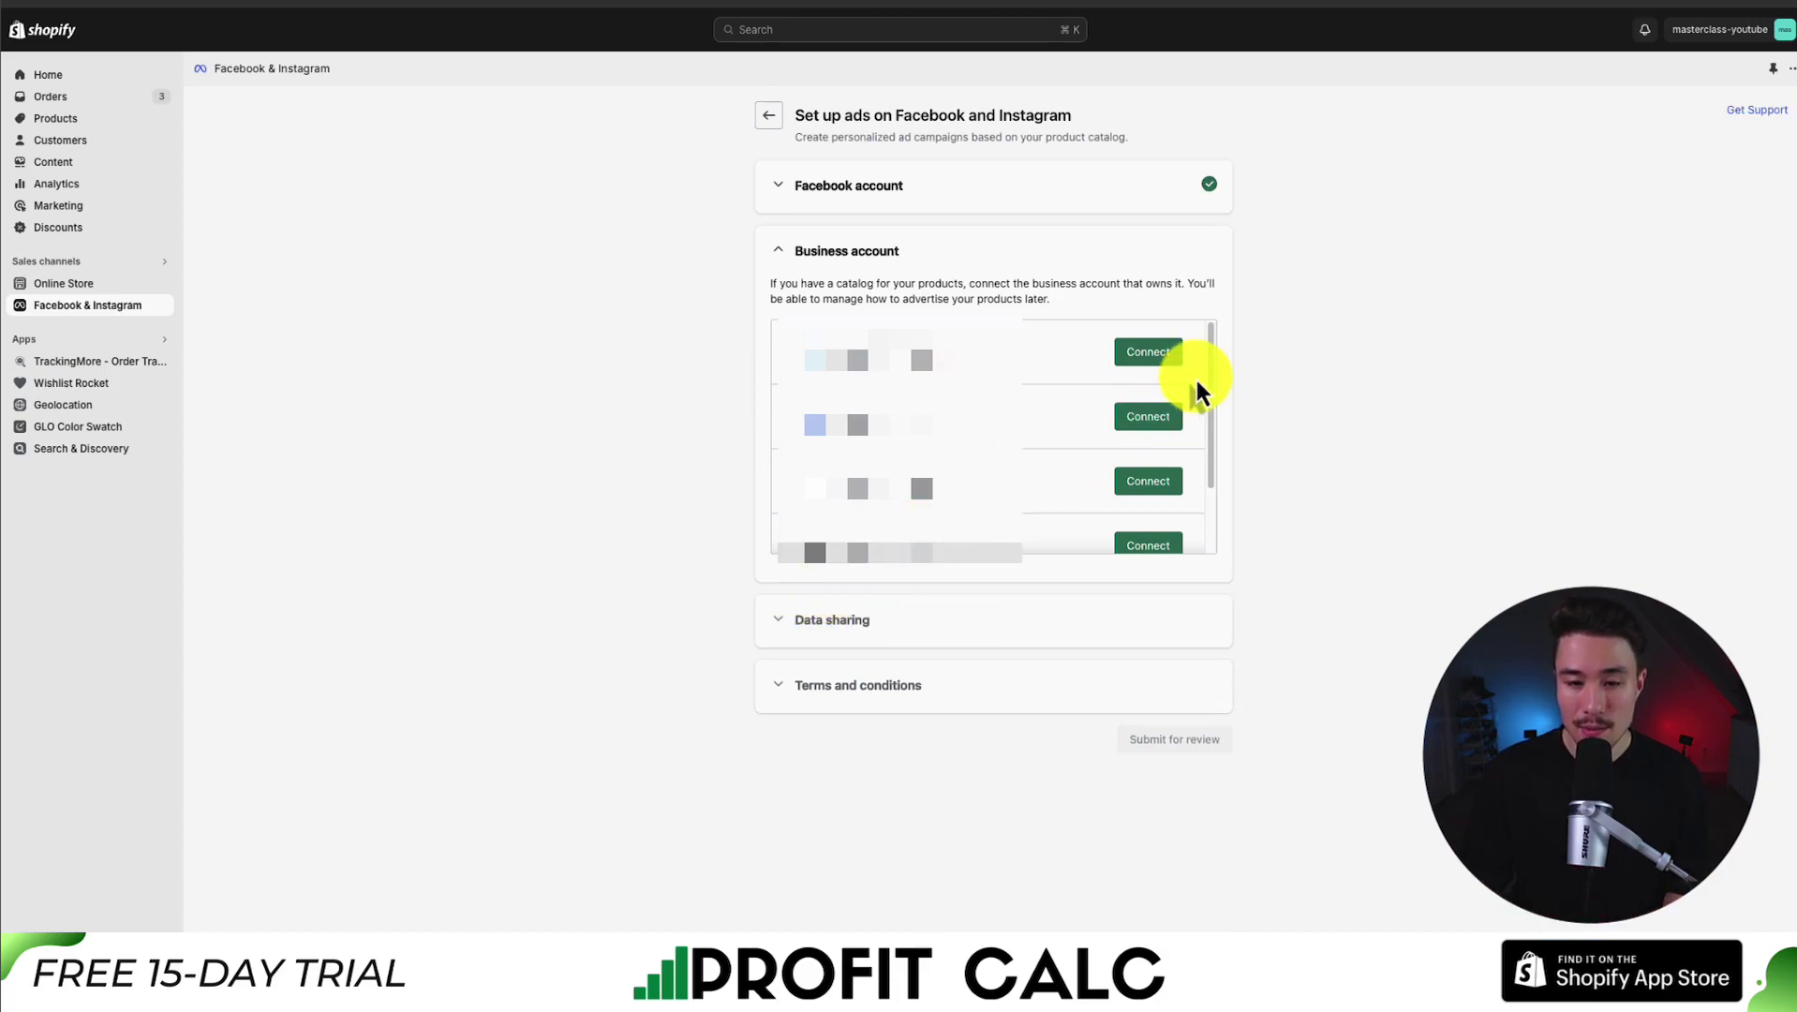
{"action": "left_click_drag", "start_coordinate": [1213, 372], "coordinate": [1211, 474]}
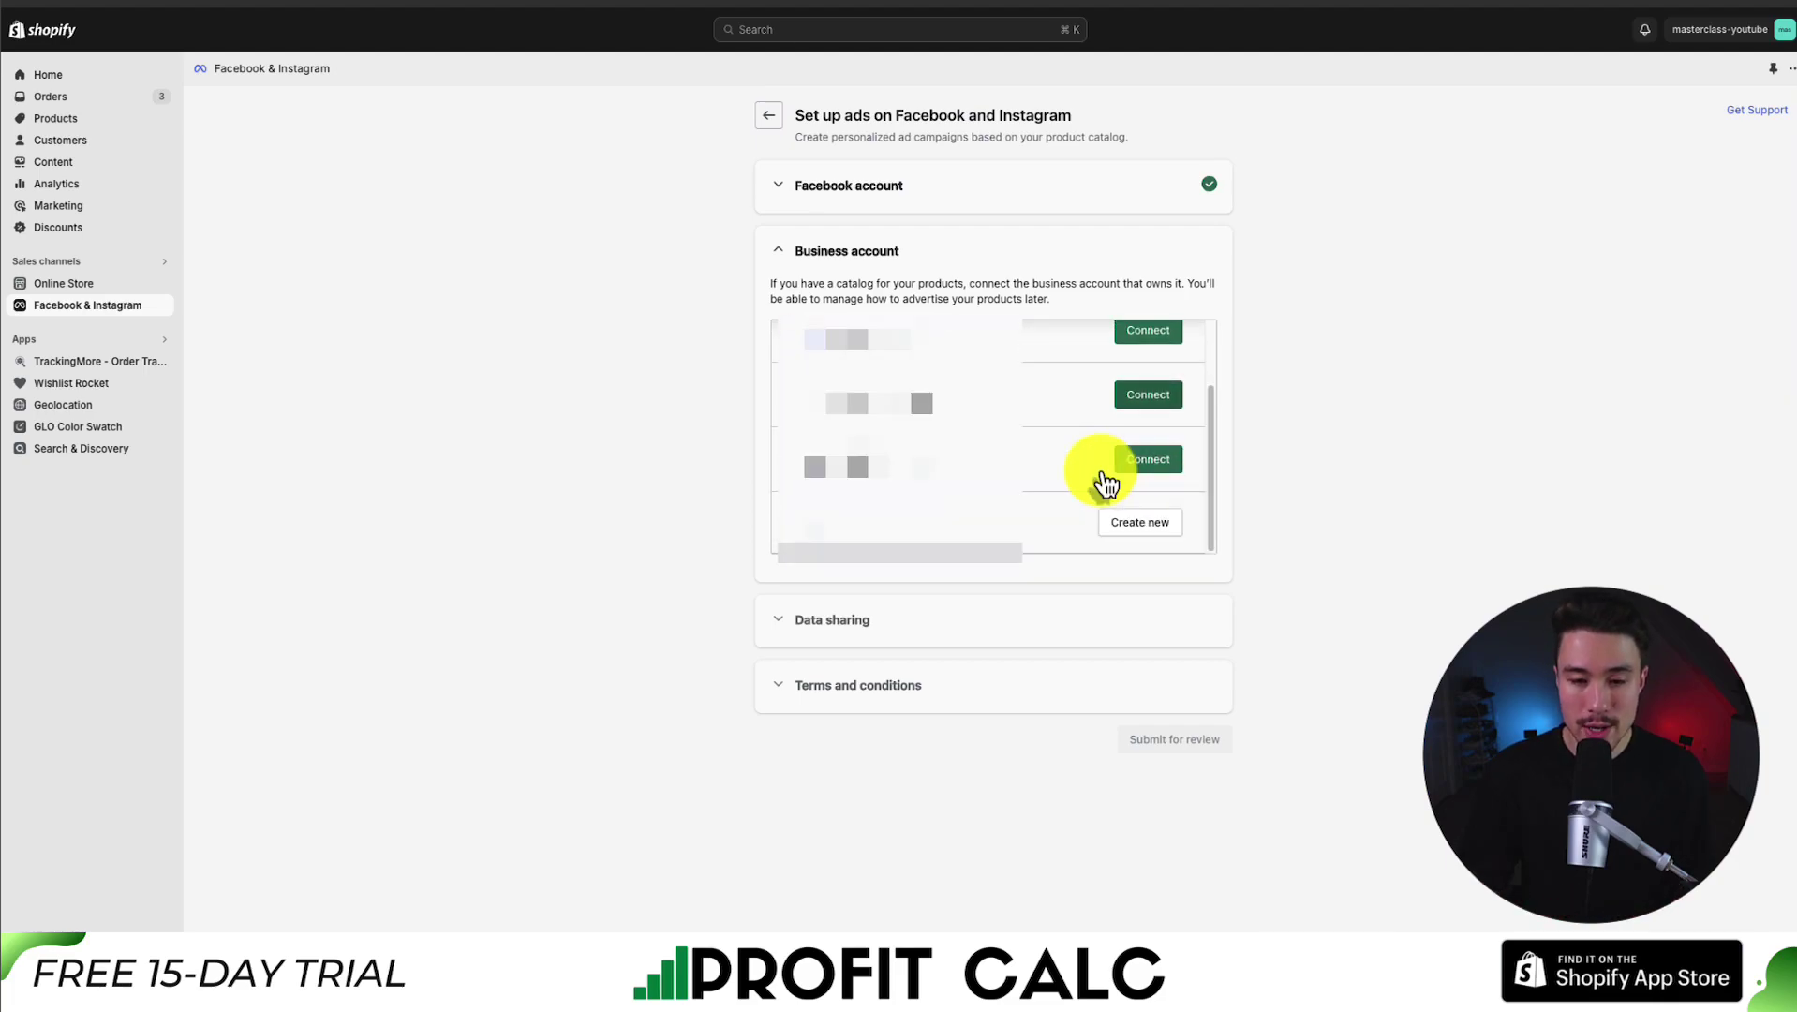
{"action": "left_click", "coordinate": [1152, 405]}
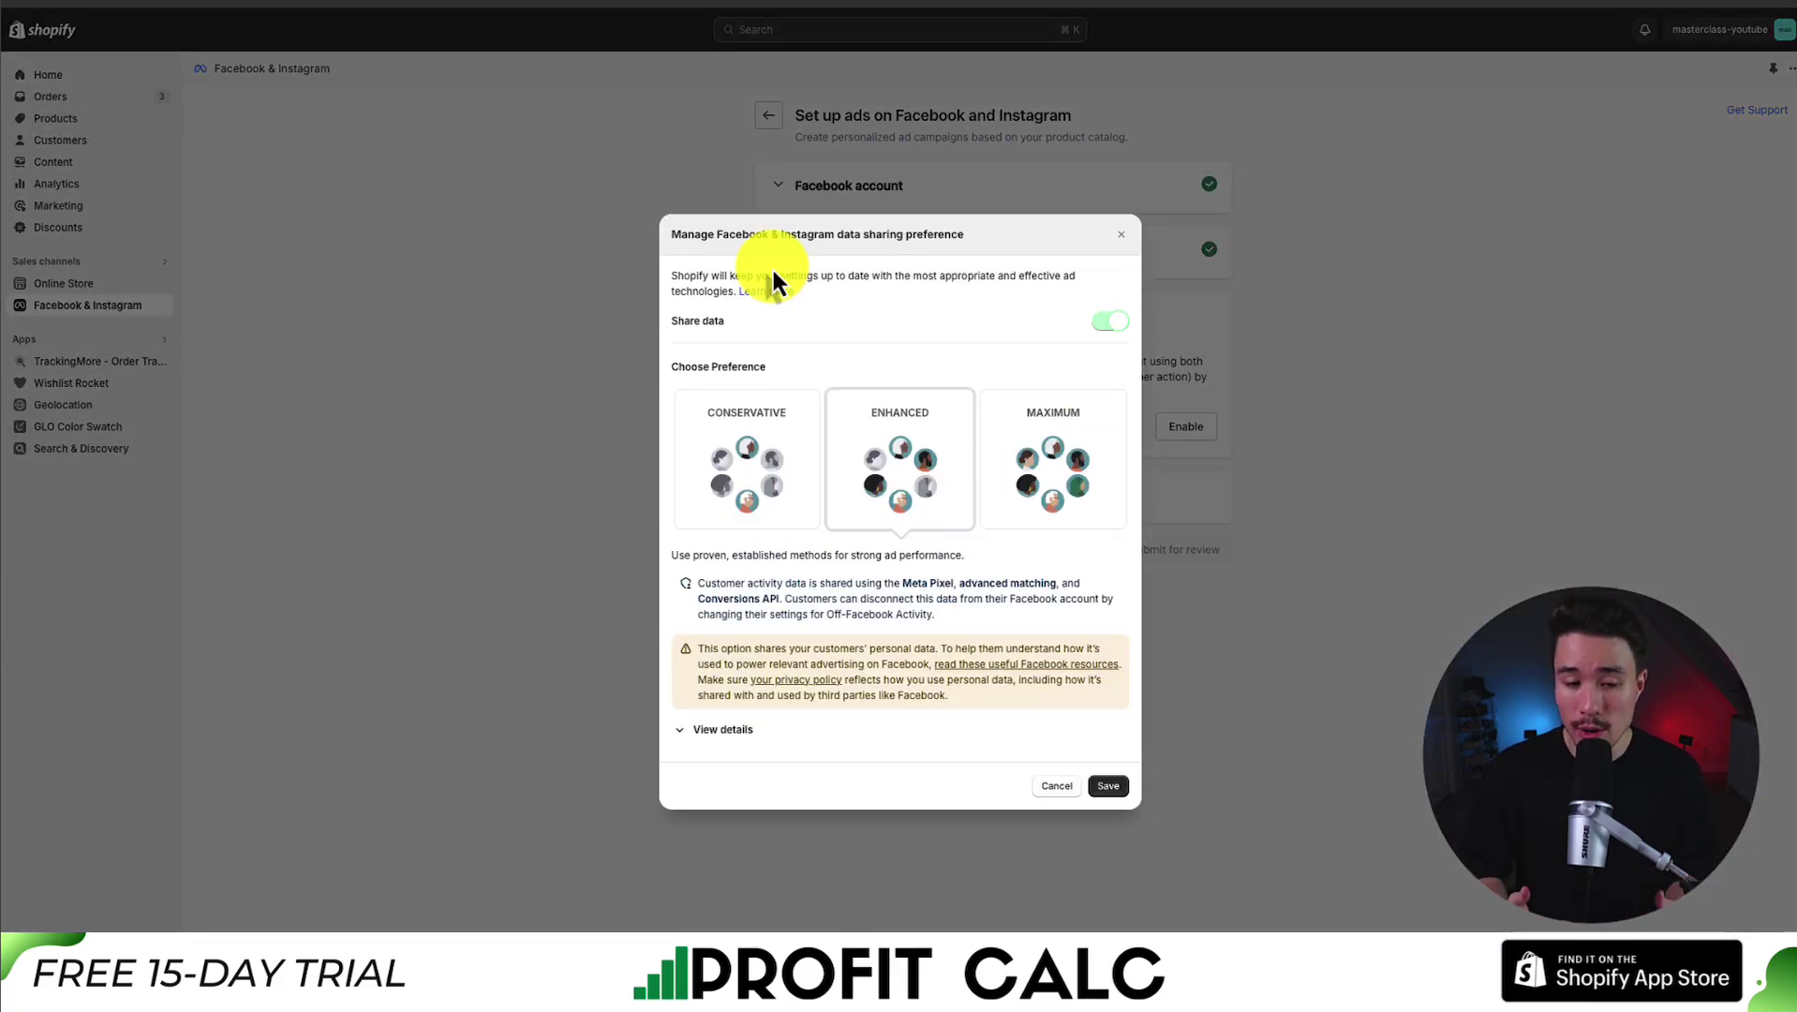
- Review the Conservative data sharing preference and its Meta Pixel and browsing-tracking notes
{"action": "left_click", "coordinate": [768, 478]}
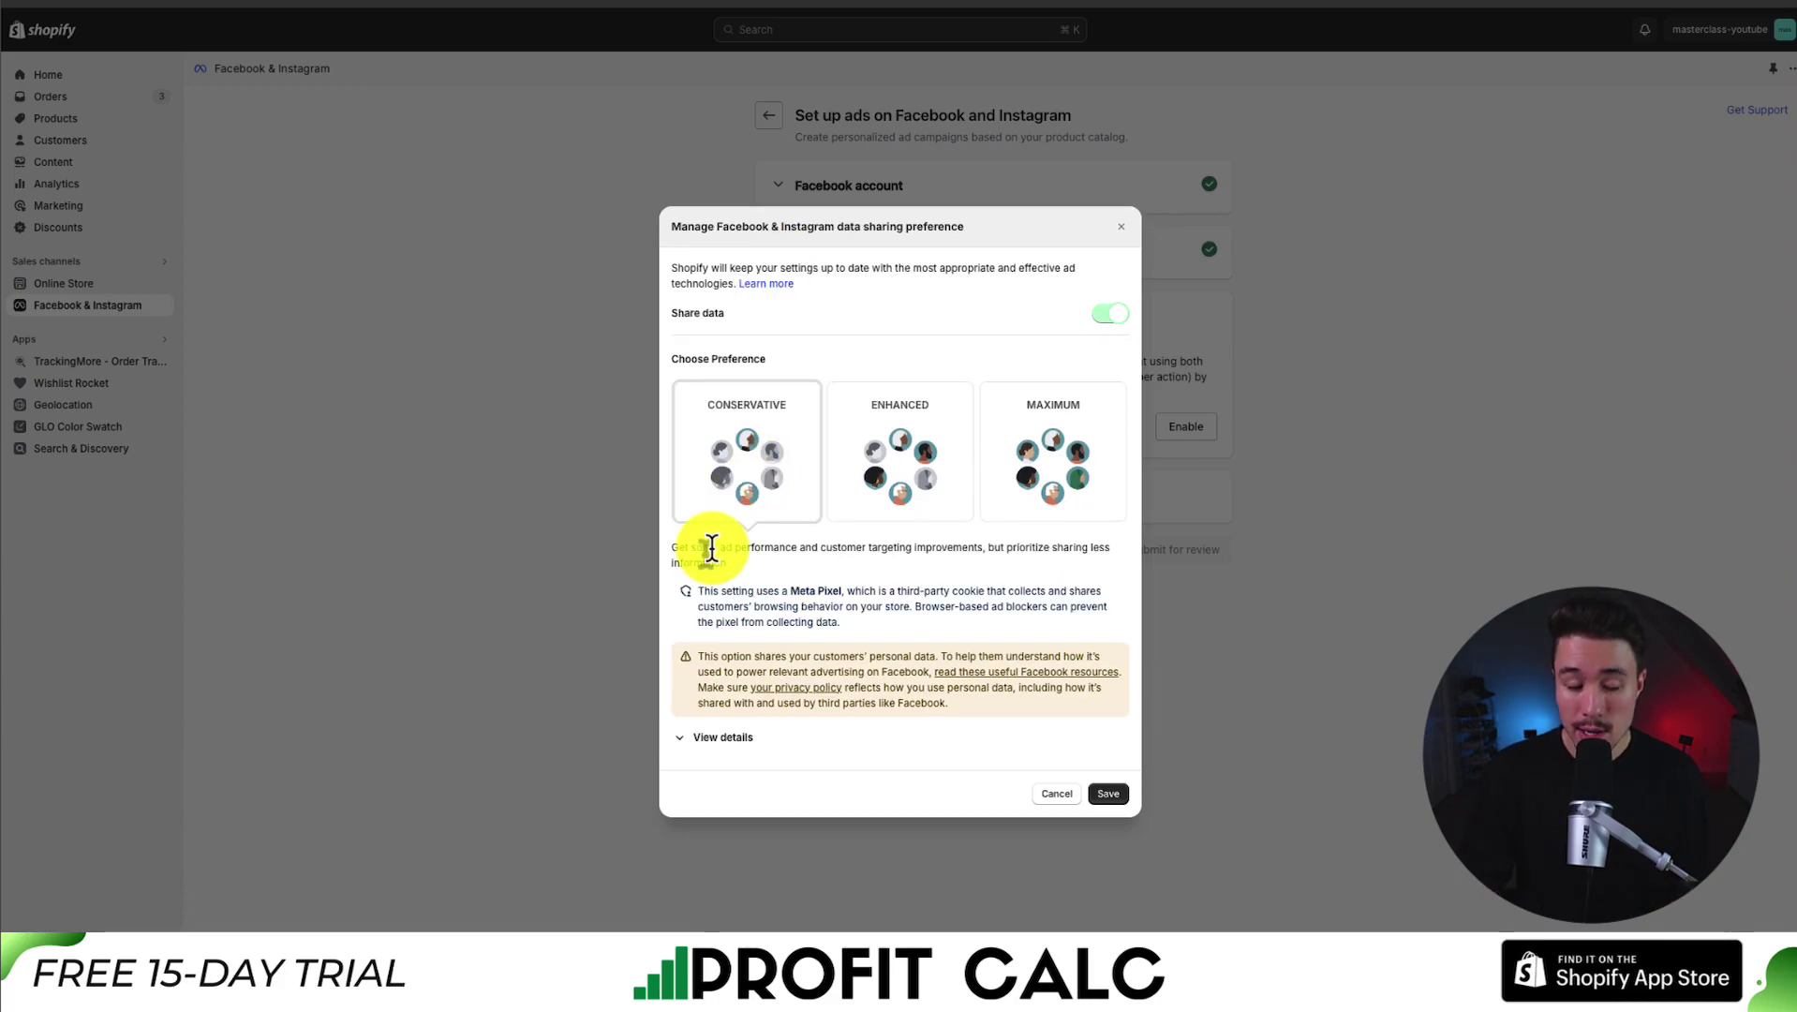
{"action": "left_click_drag", "start_coordinate": [712, 547], "coordinate": [925, 574]}
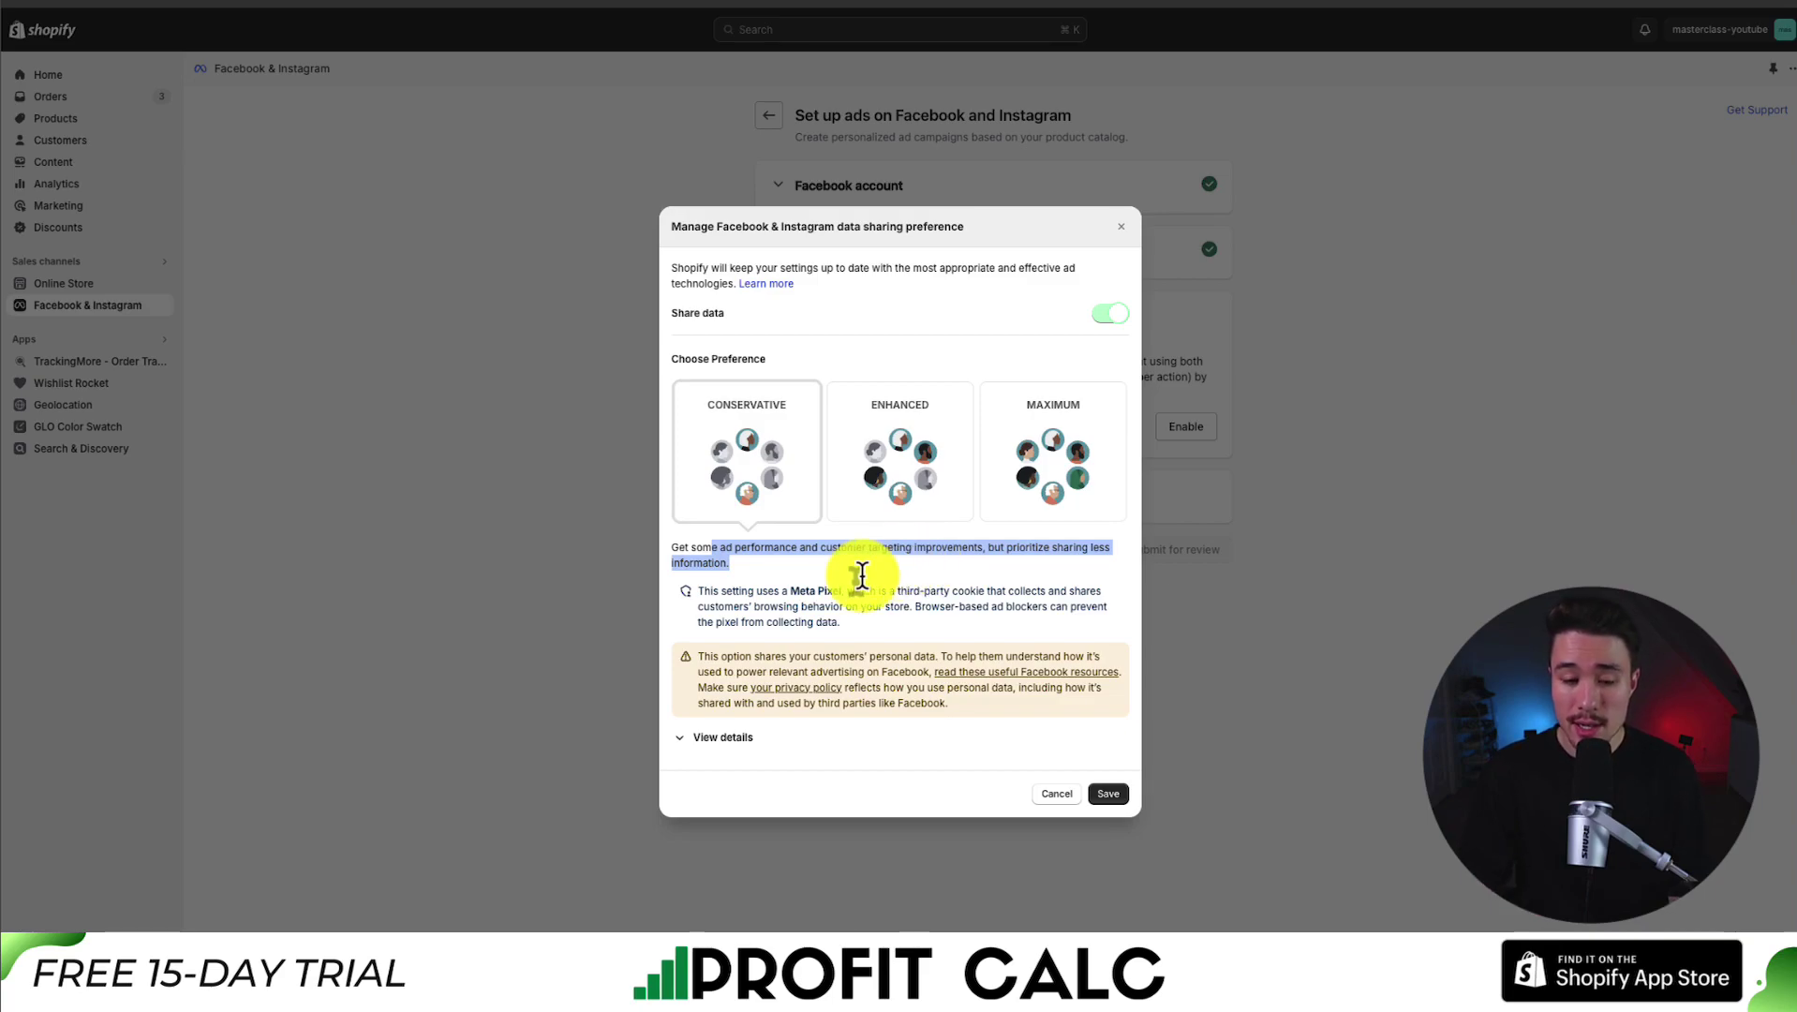
{"action": "left_click_drag", "start_coordinate": [799, 590], "coordinate": [841, 592]}
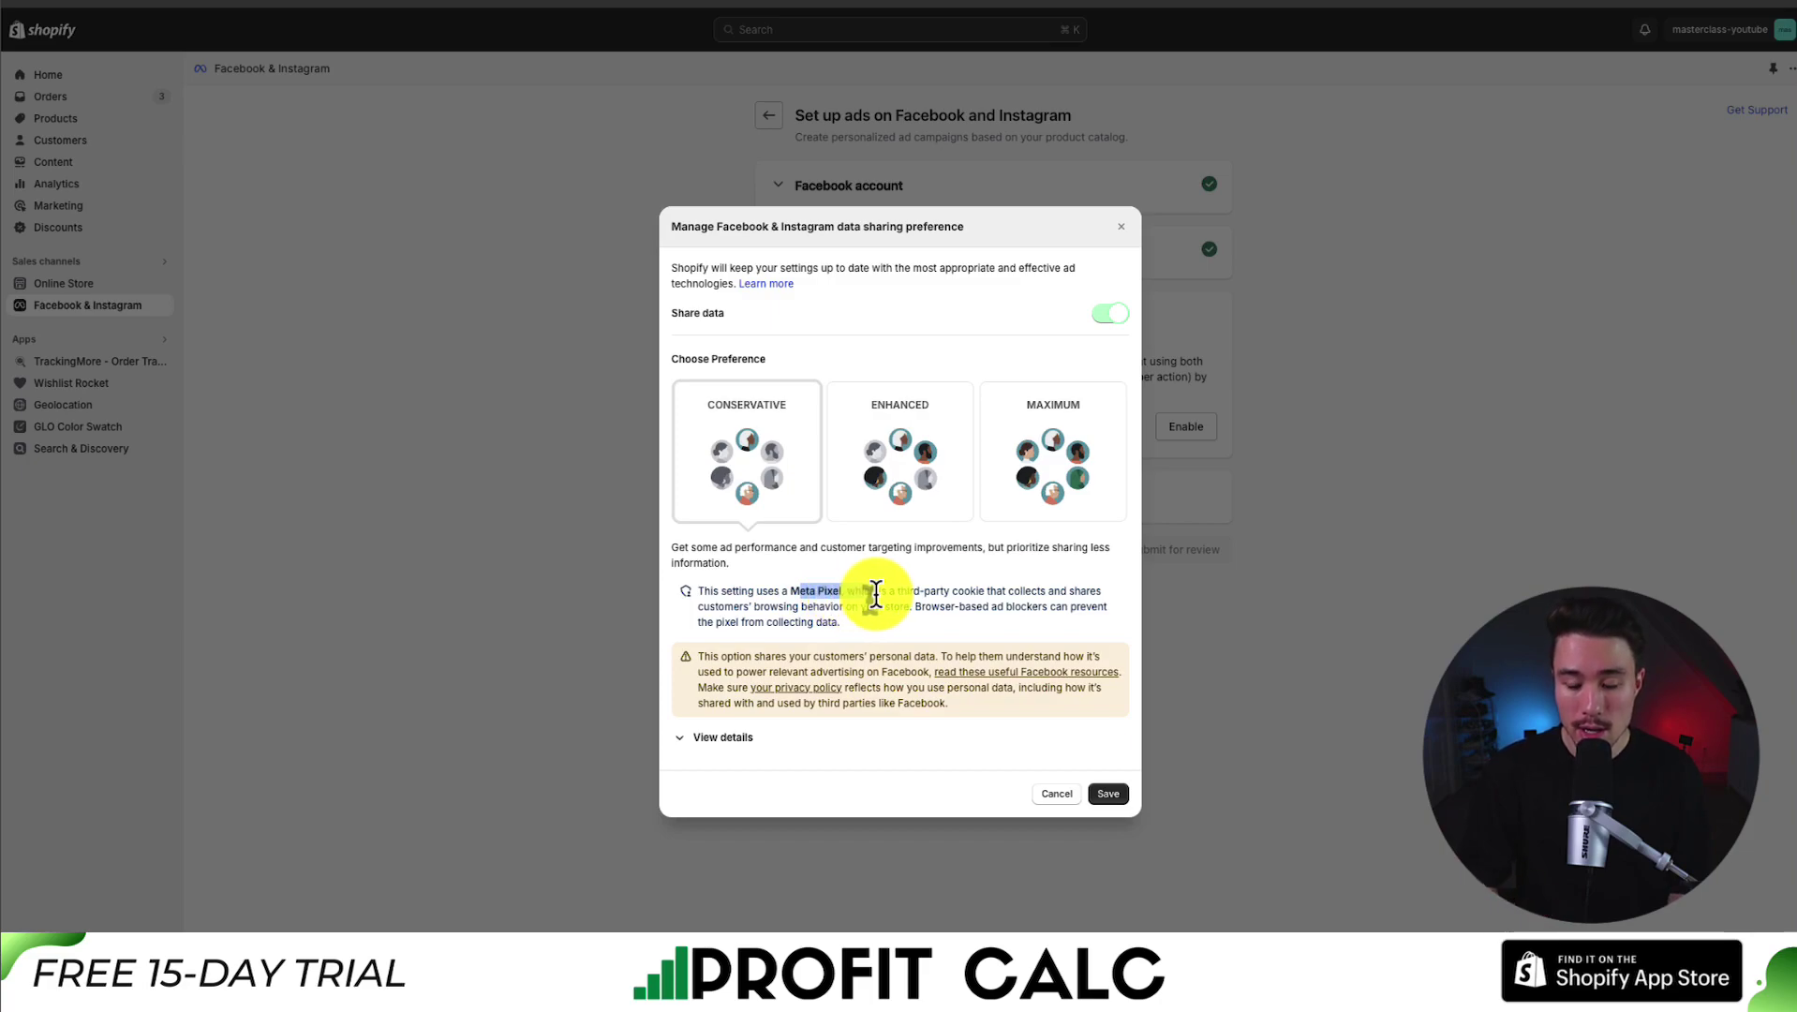
{"action": "left_click_drag", "start_coordinate": [744, 606], "coordinate": [942, 630]}
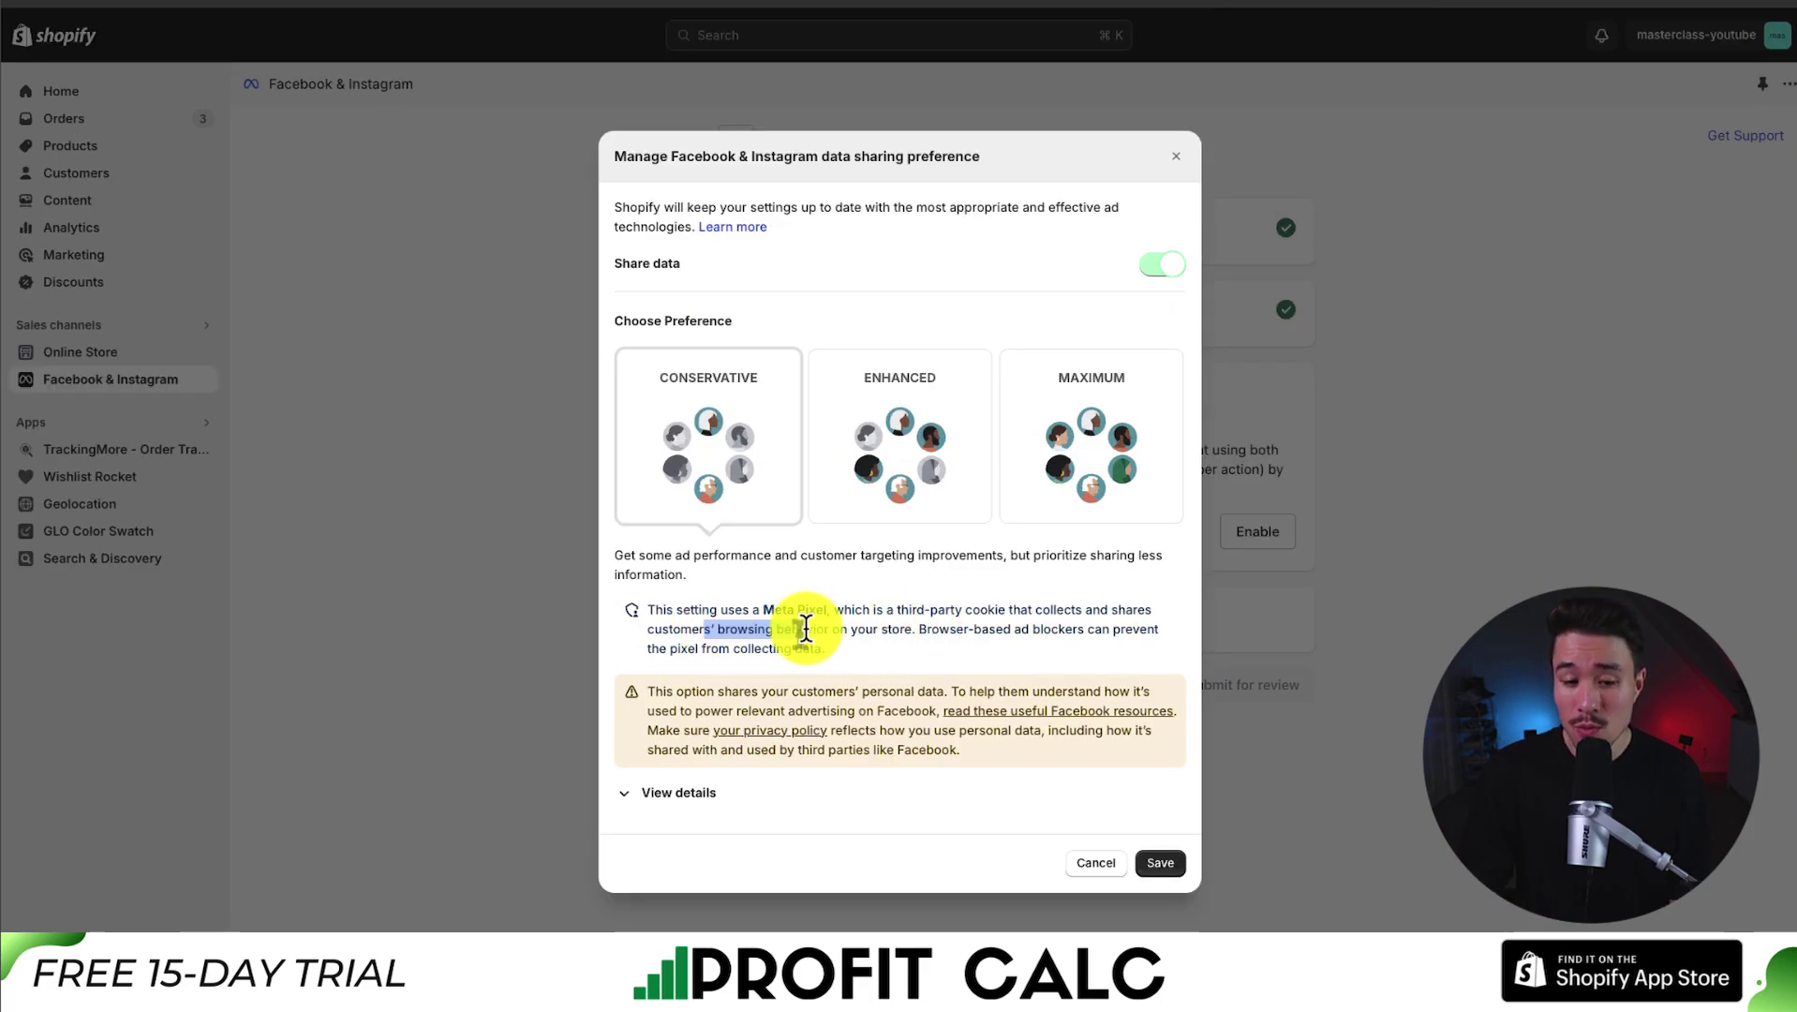
{"action": "left_click", "coordinate": [956, 630]}
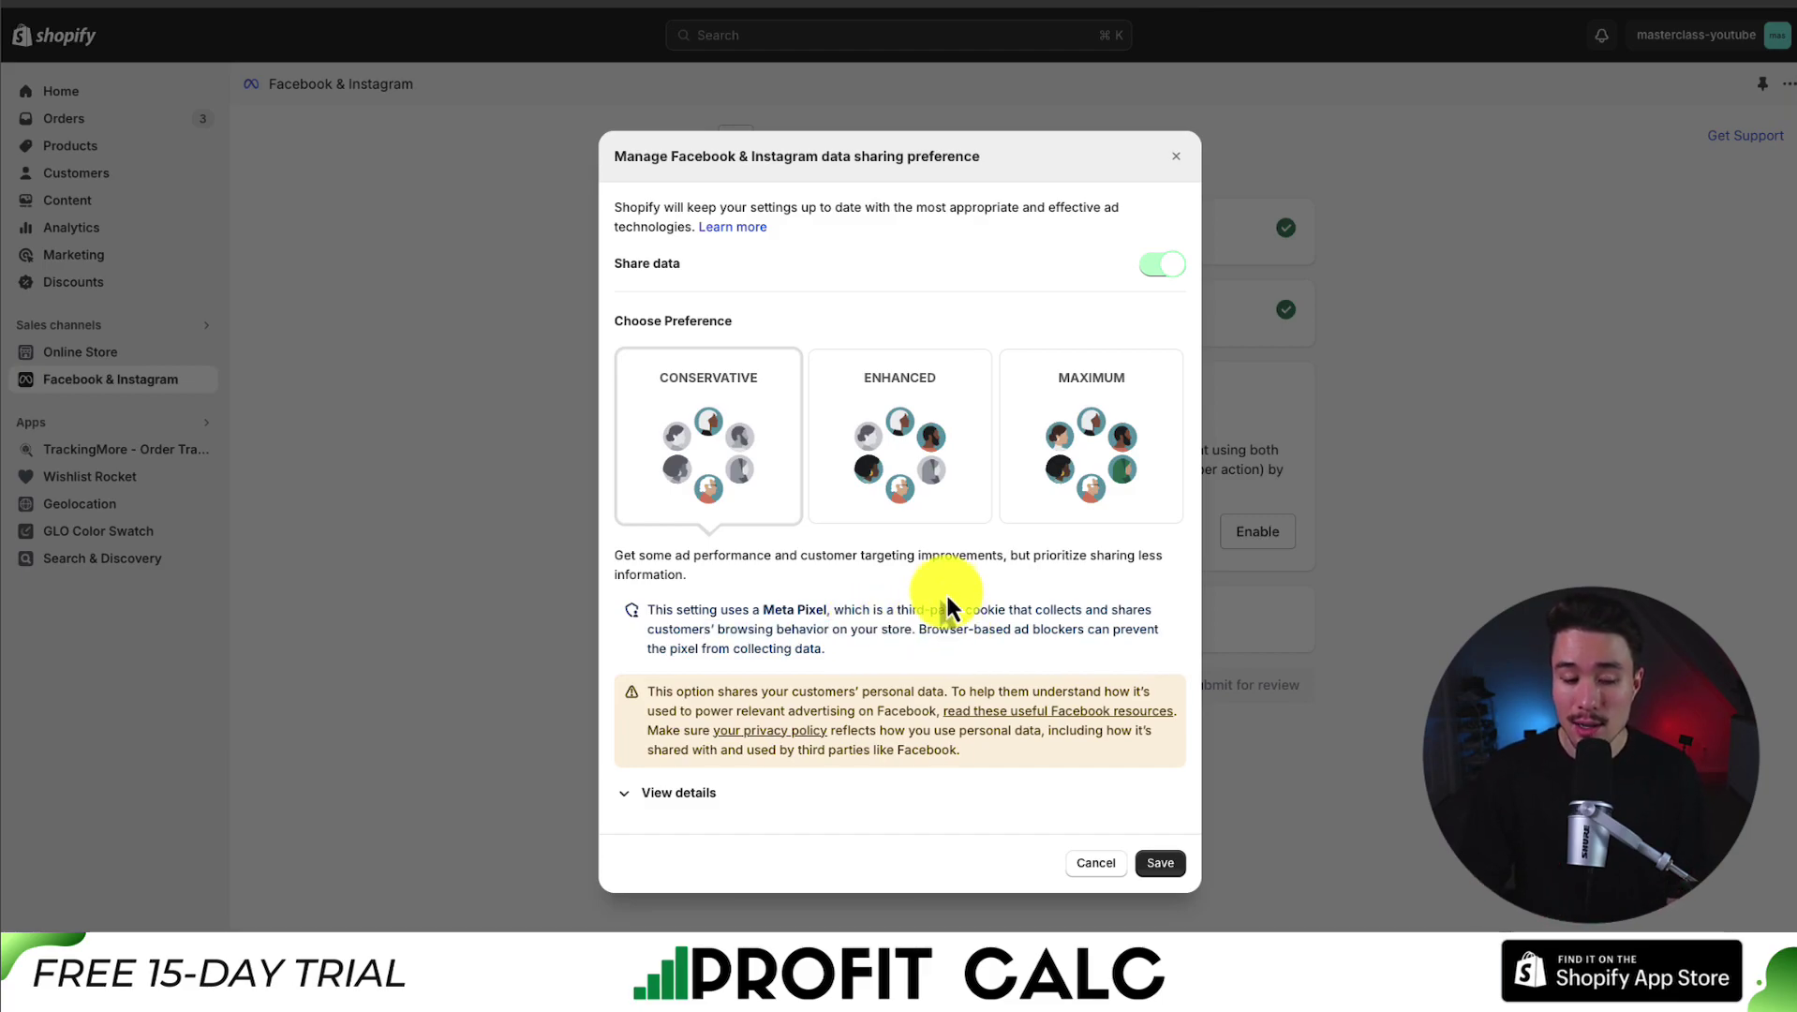
- Compare the Enhanced and Maximum preferences, reading Maximum's data-sharing technologies and customer activity details
{"action": "left_click", "coordinate": [893, 427]}
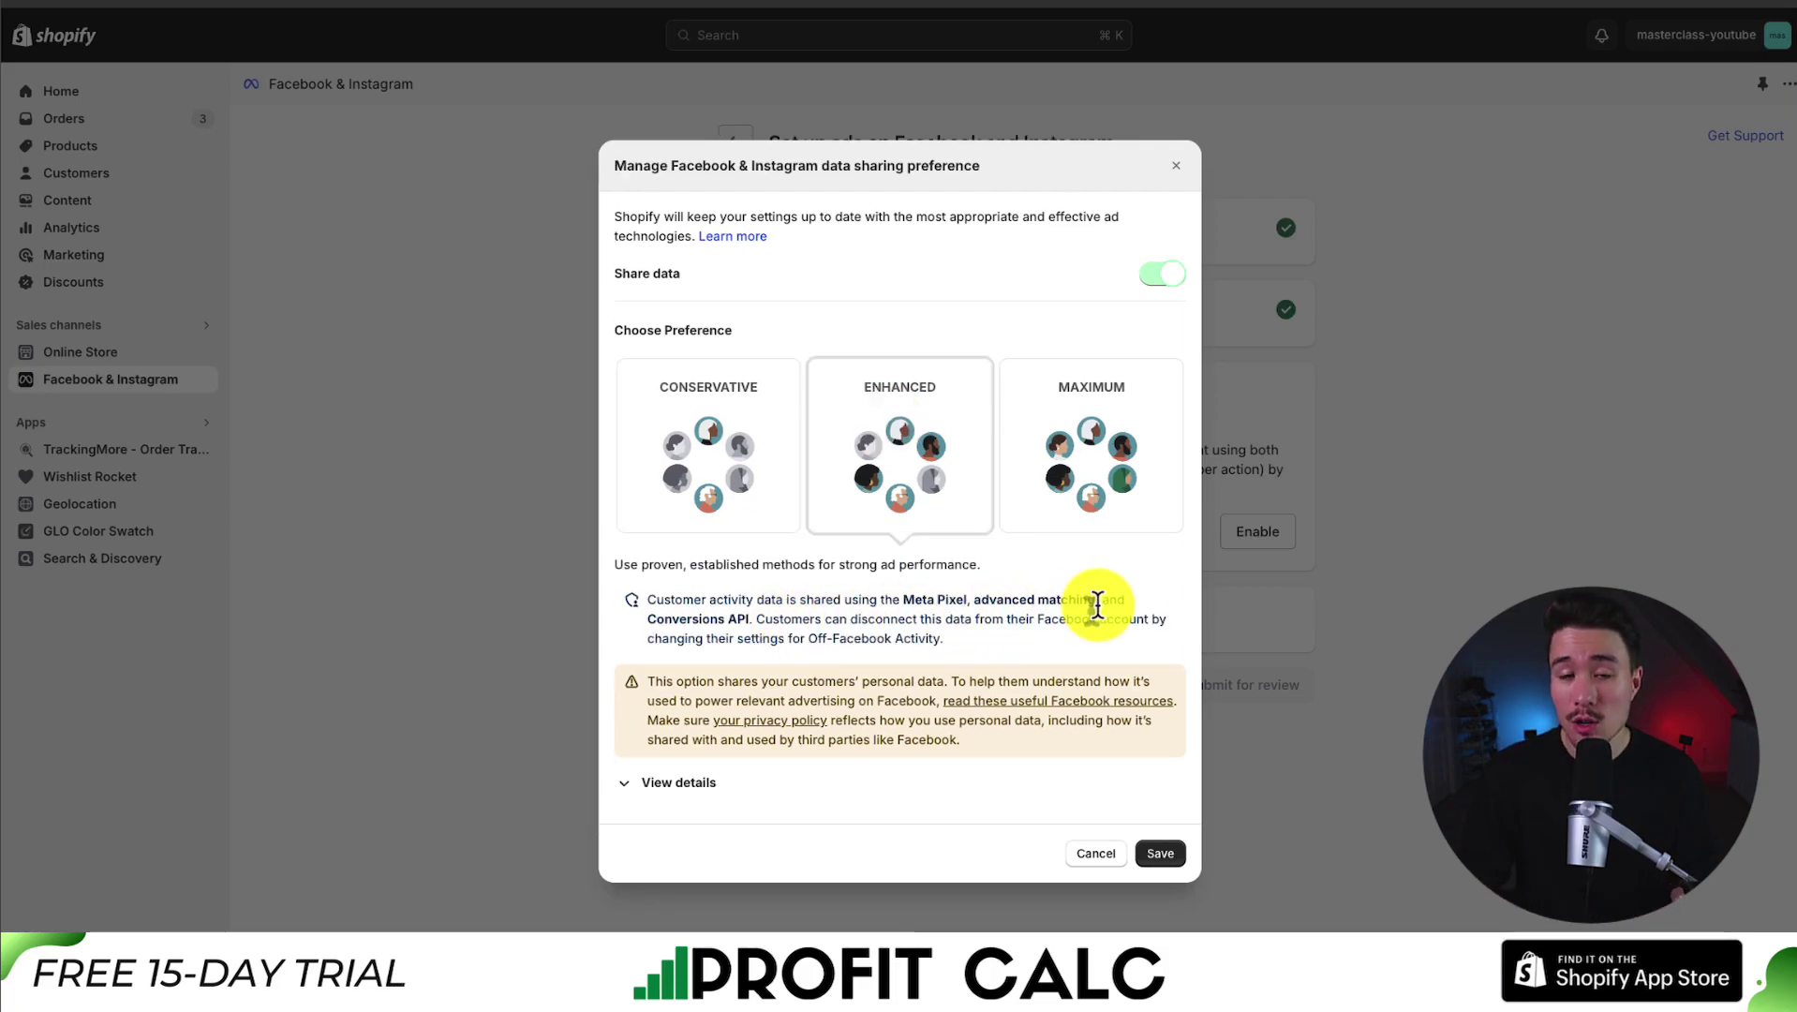
{"action": "left_click", "coordinate": [1016, 482]}
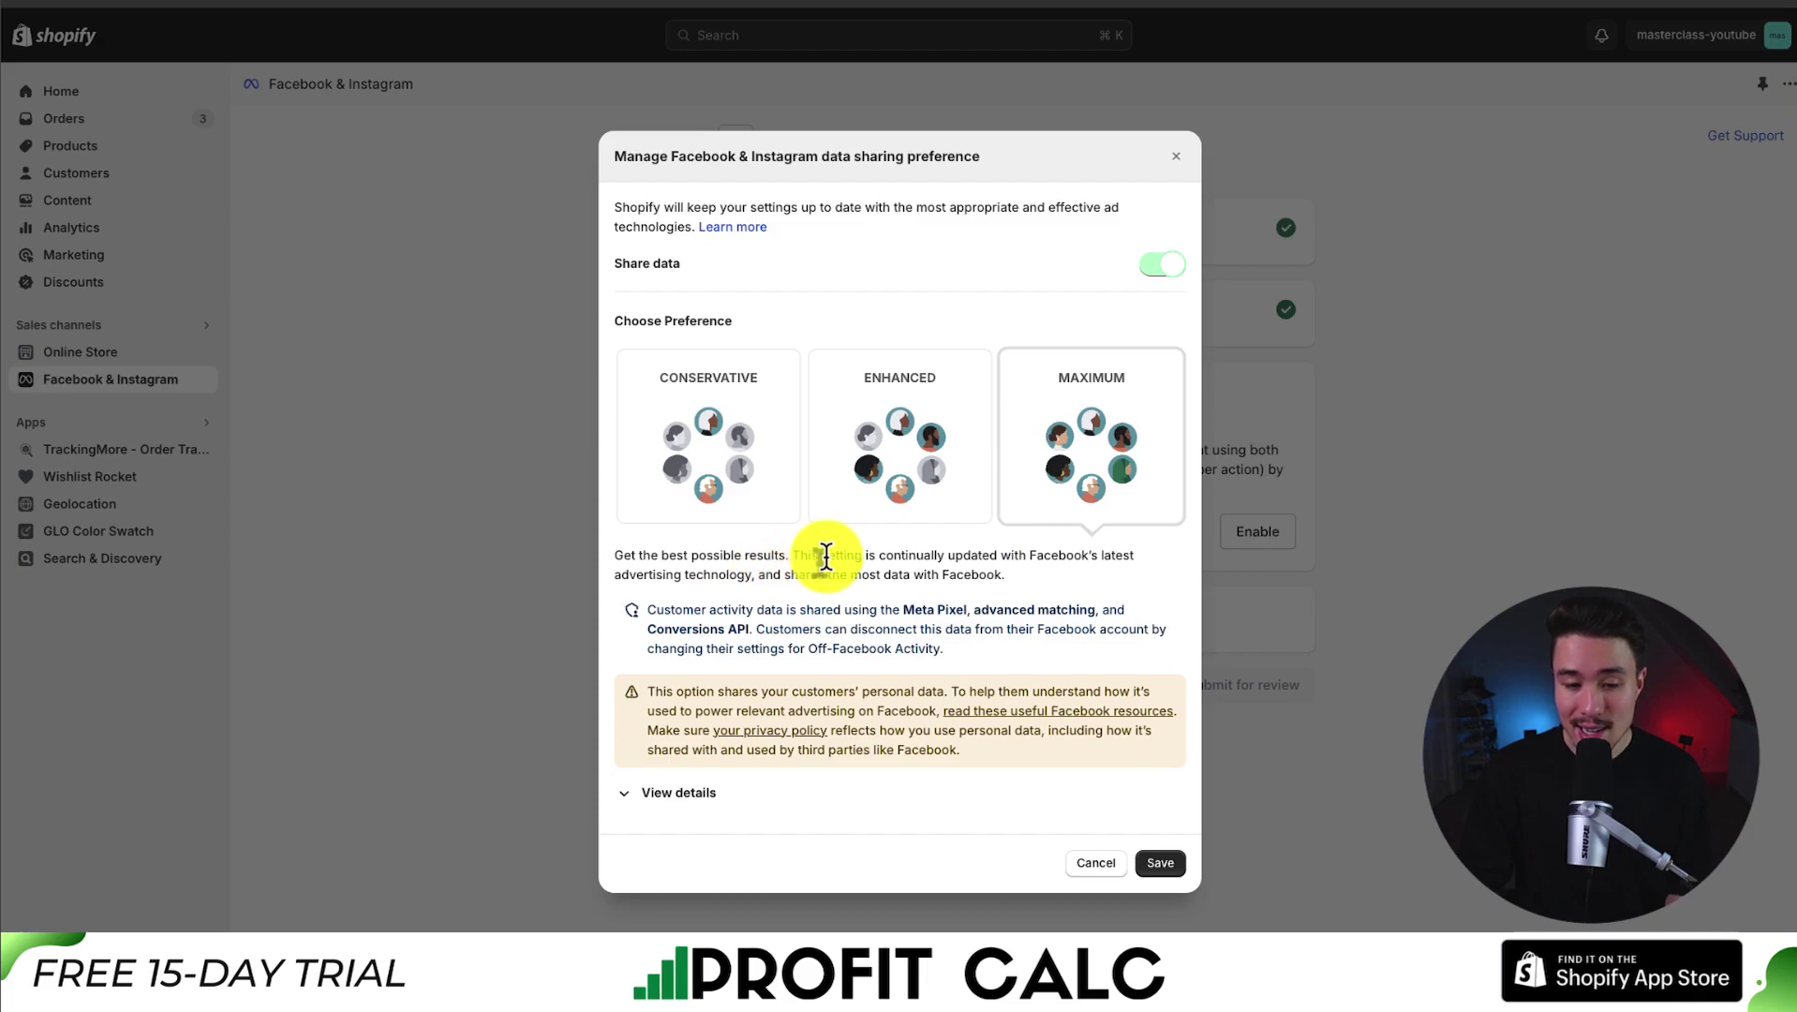
{"action": "left_click_drag", "start_coordinate": [824, 556], "coordinate": [1010, 554]}
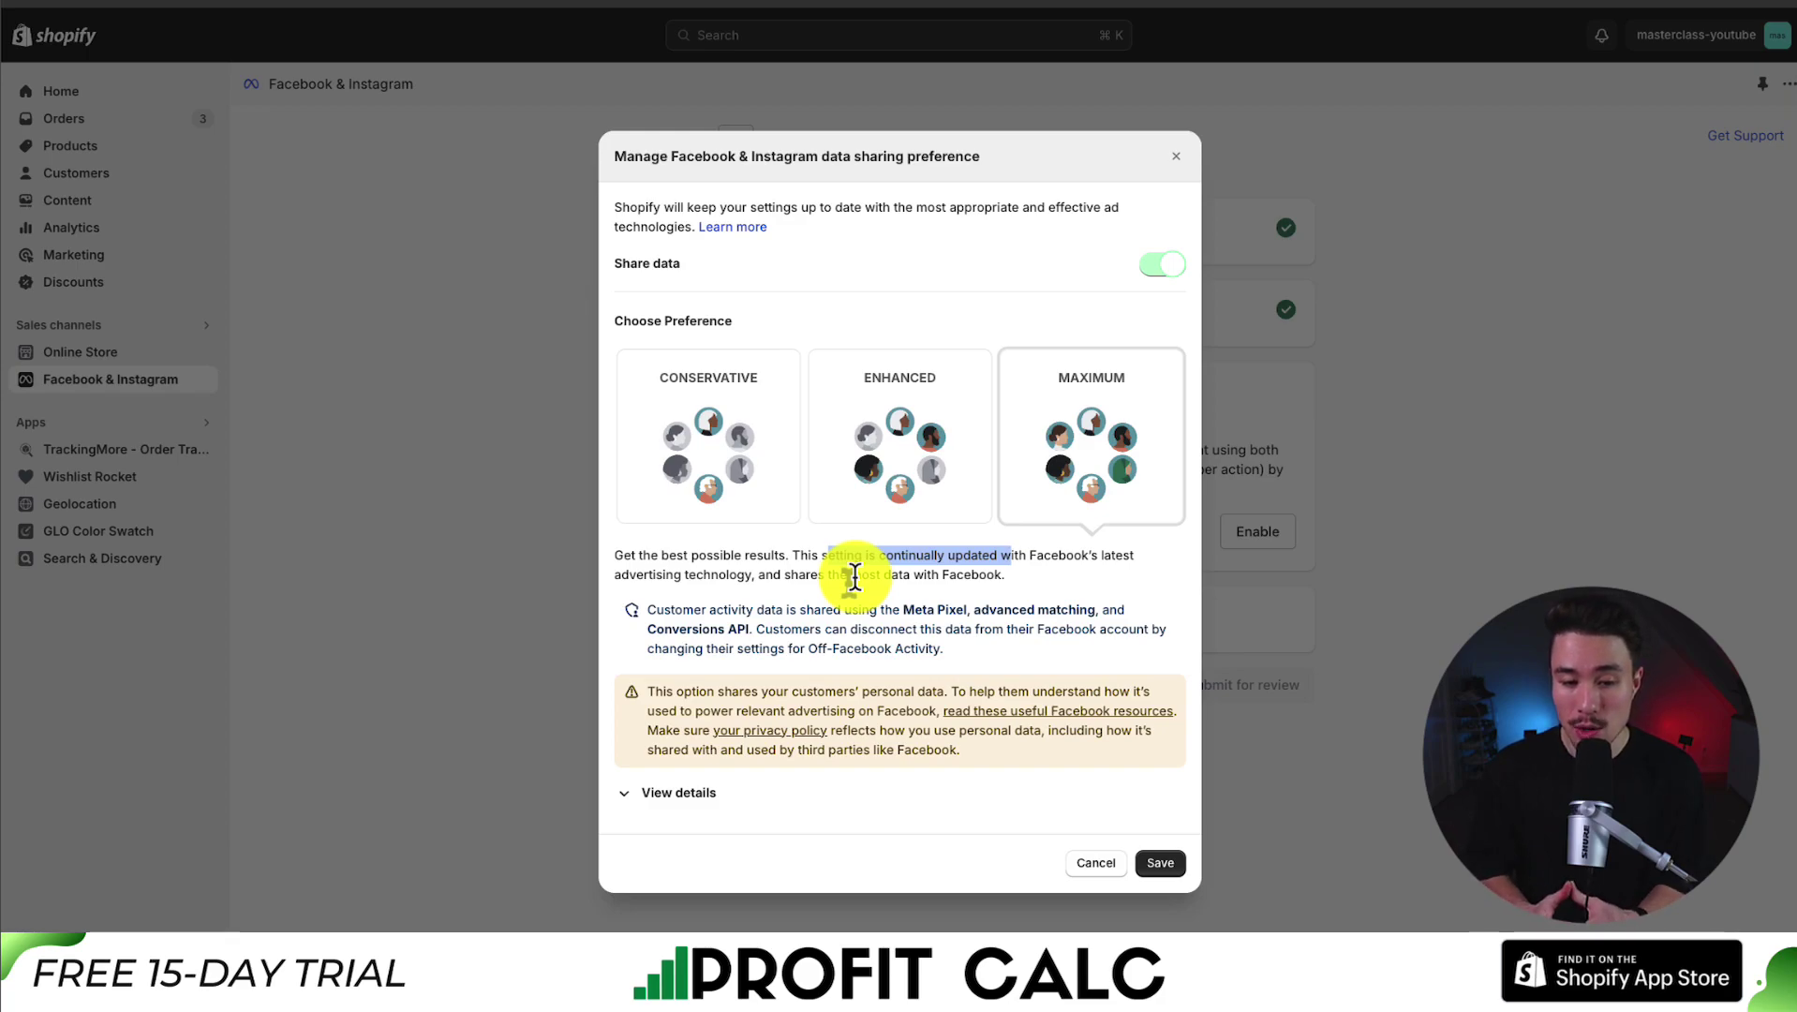
{"action": "left_click_drag", "start_coordinate": [889, 611], "coordinate": [1079, 613]}
{"action": "left_click_drag", "start_coordinate": [773, 611], "coordinate": [726, 630]}
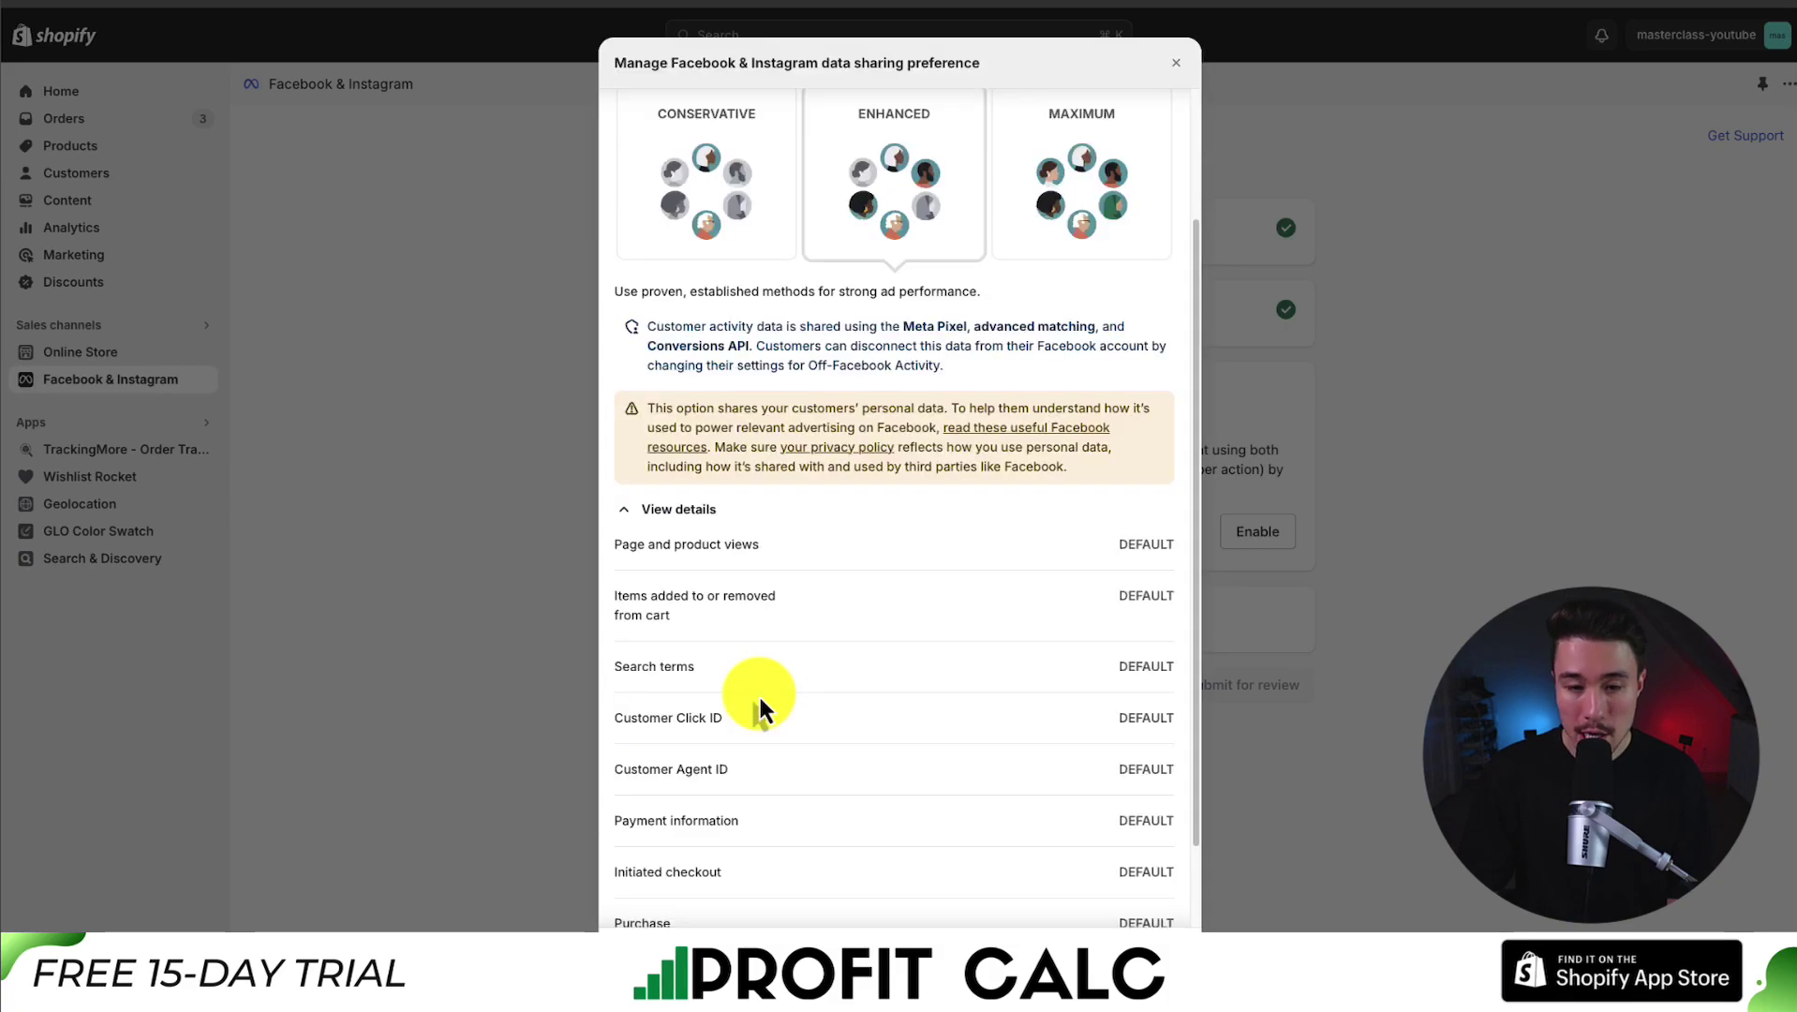
- Collapse the shared-data details, select Enhanced and save it as the preference
{"action": "scroll", "coordinate": [760, 704], "scroll_direction": "down", "scroll_amount": 1}
{"action": "scroll", "coordinate": [848, 754], "scroll_direction": "down", "scroll_amount": 1}
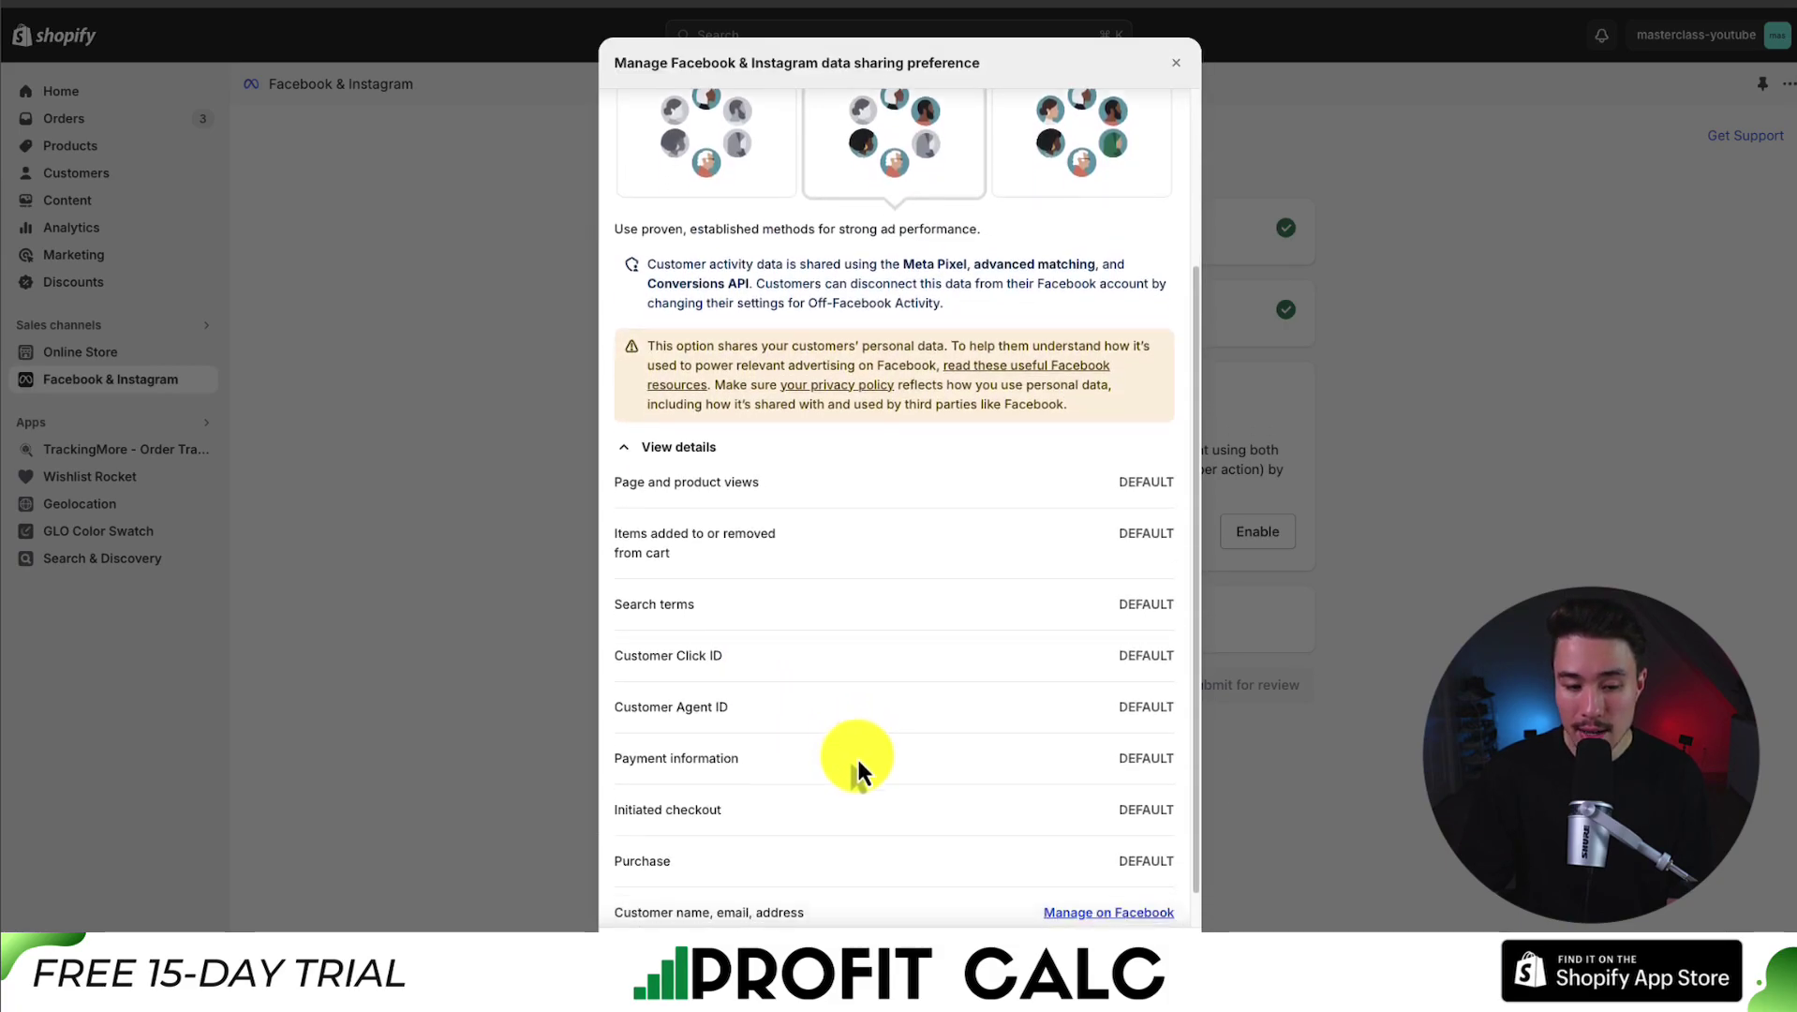
{"action": "scroll", "coordinate": [872, 766], "scroll_direction": "up", "scroll_amount": 4}
{"action": "left_click", "coordinate": [1102, 401]}
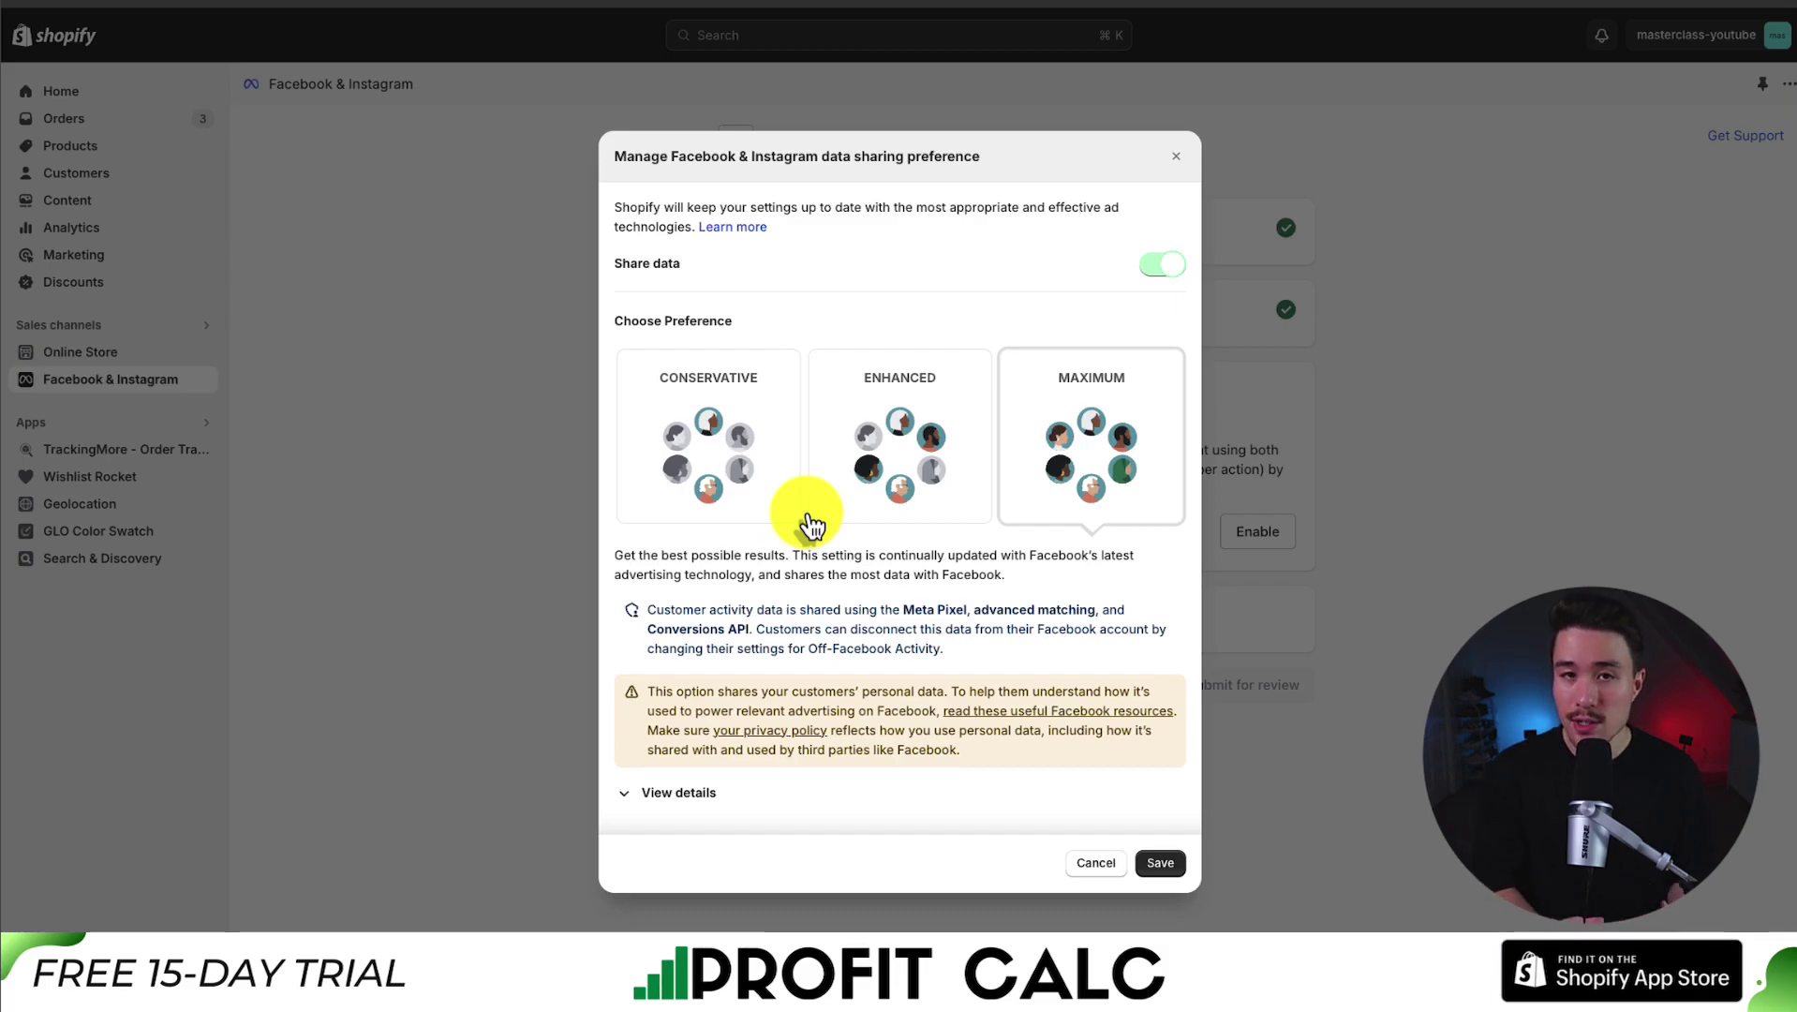
{"action": "left_click", "coordinate": [838, 427]}
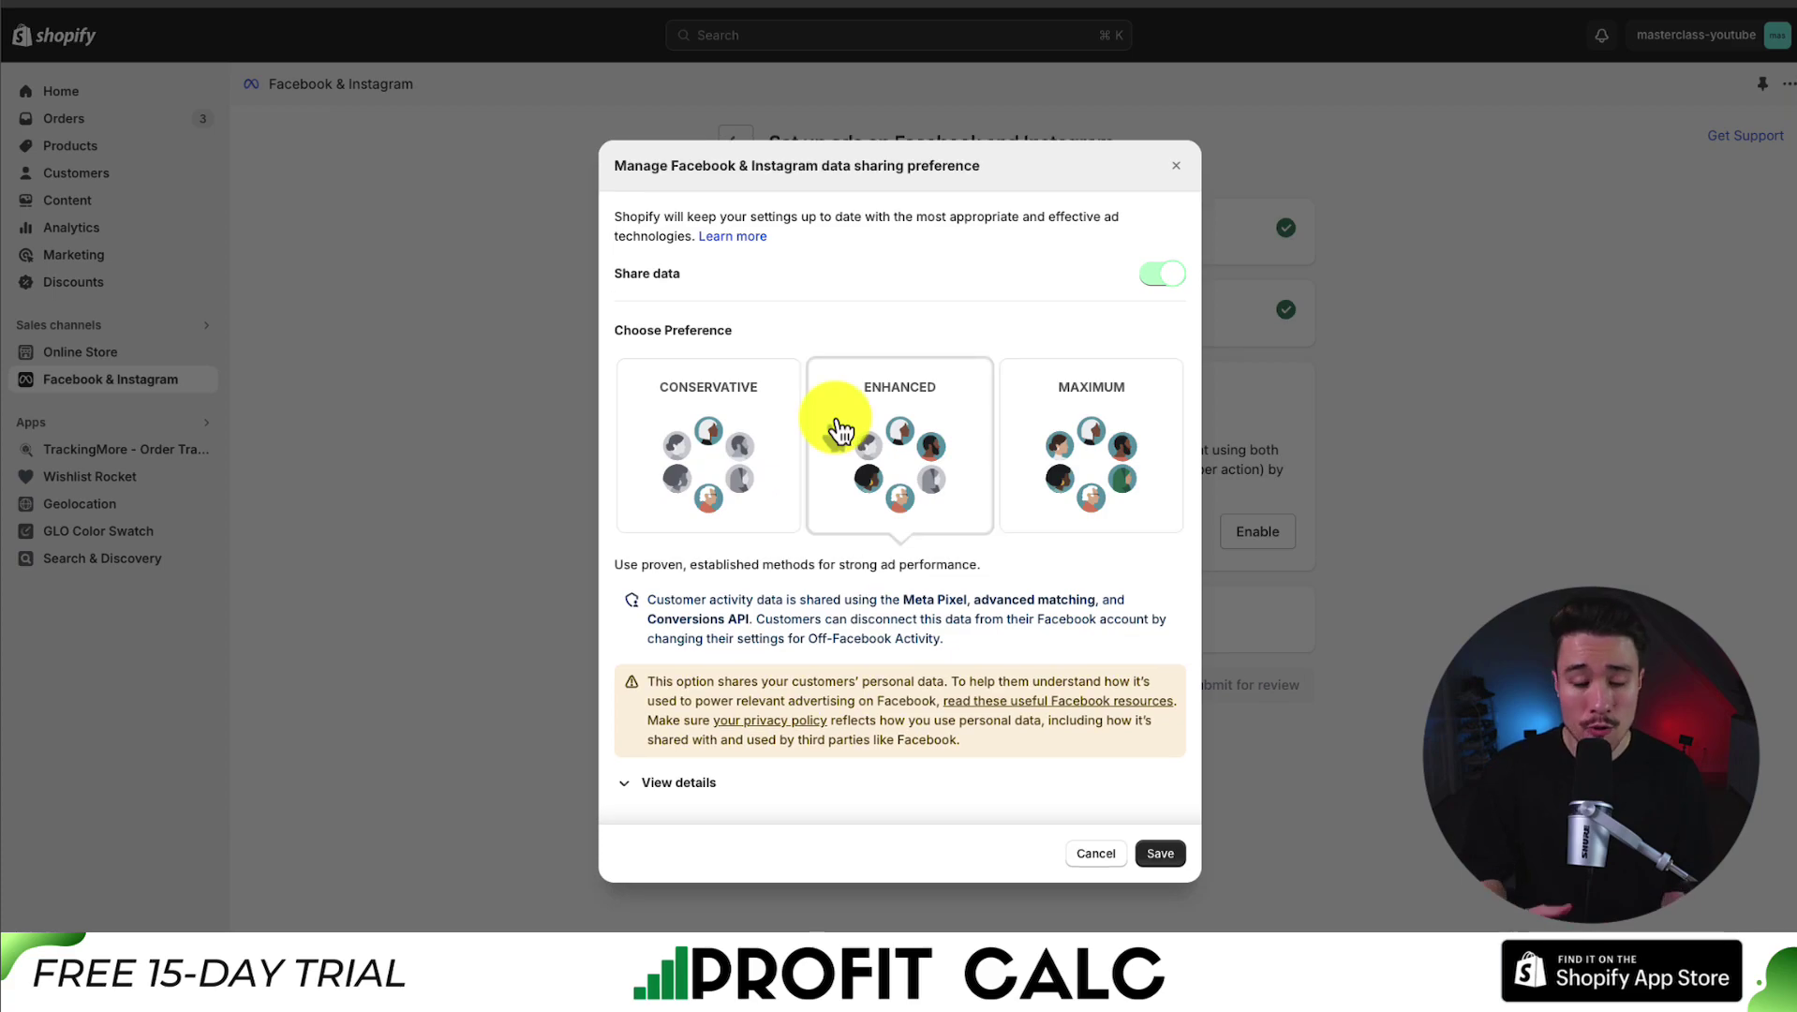
{"action": "left_click", "coordinate": [1163, 853]}
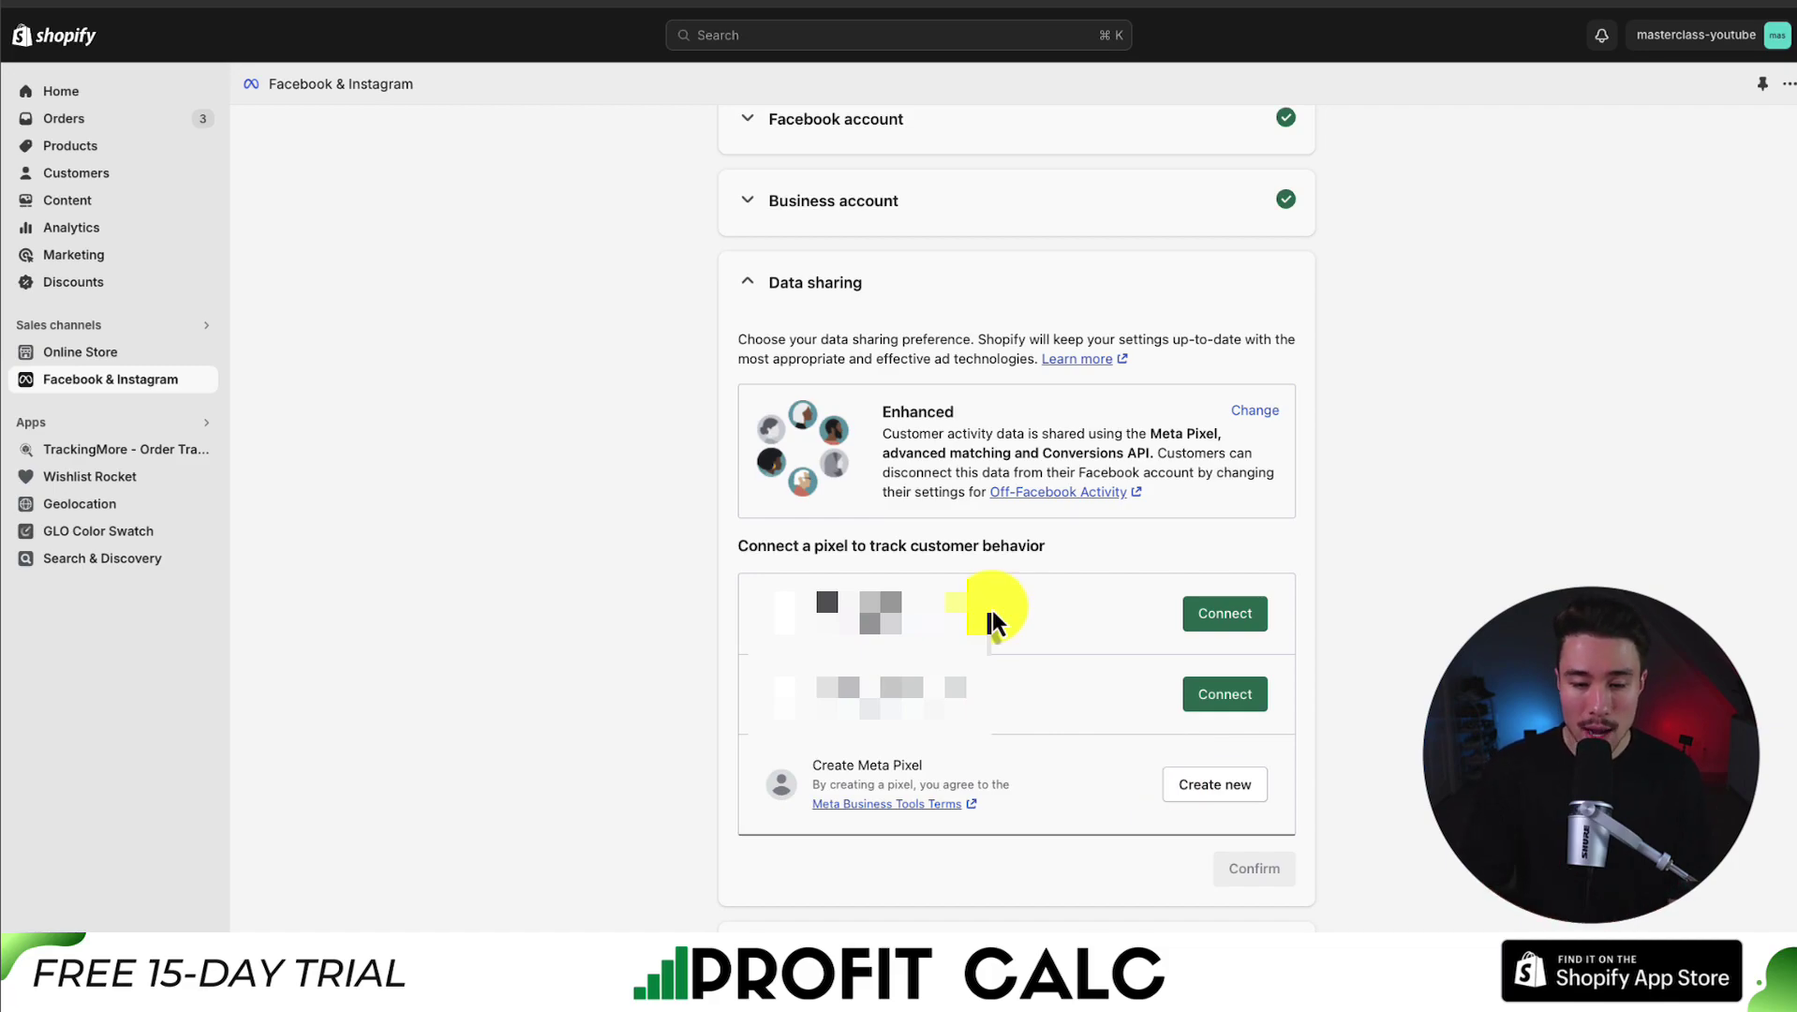
- Connect the first existing Meta Pixel and accept Meta's Product Catalog Terms
{"action": "left_click", "coordinate": [1229, 618]}
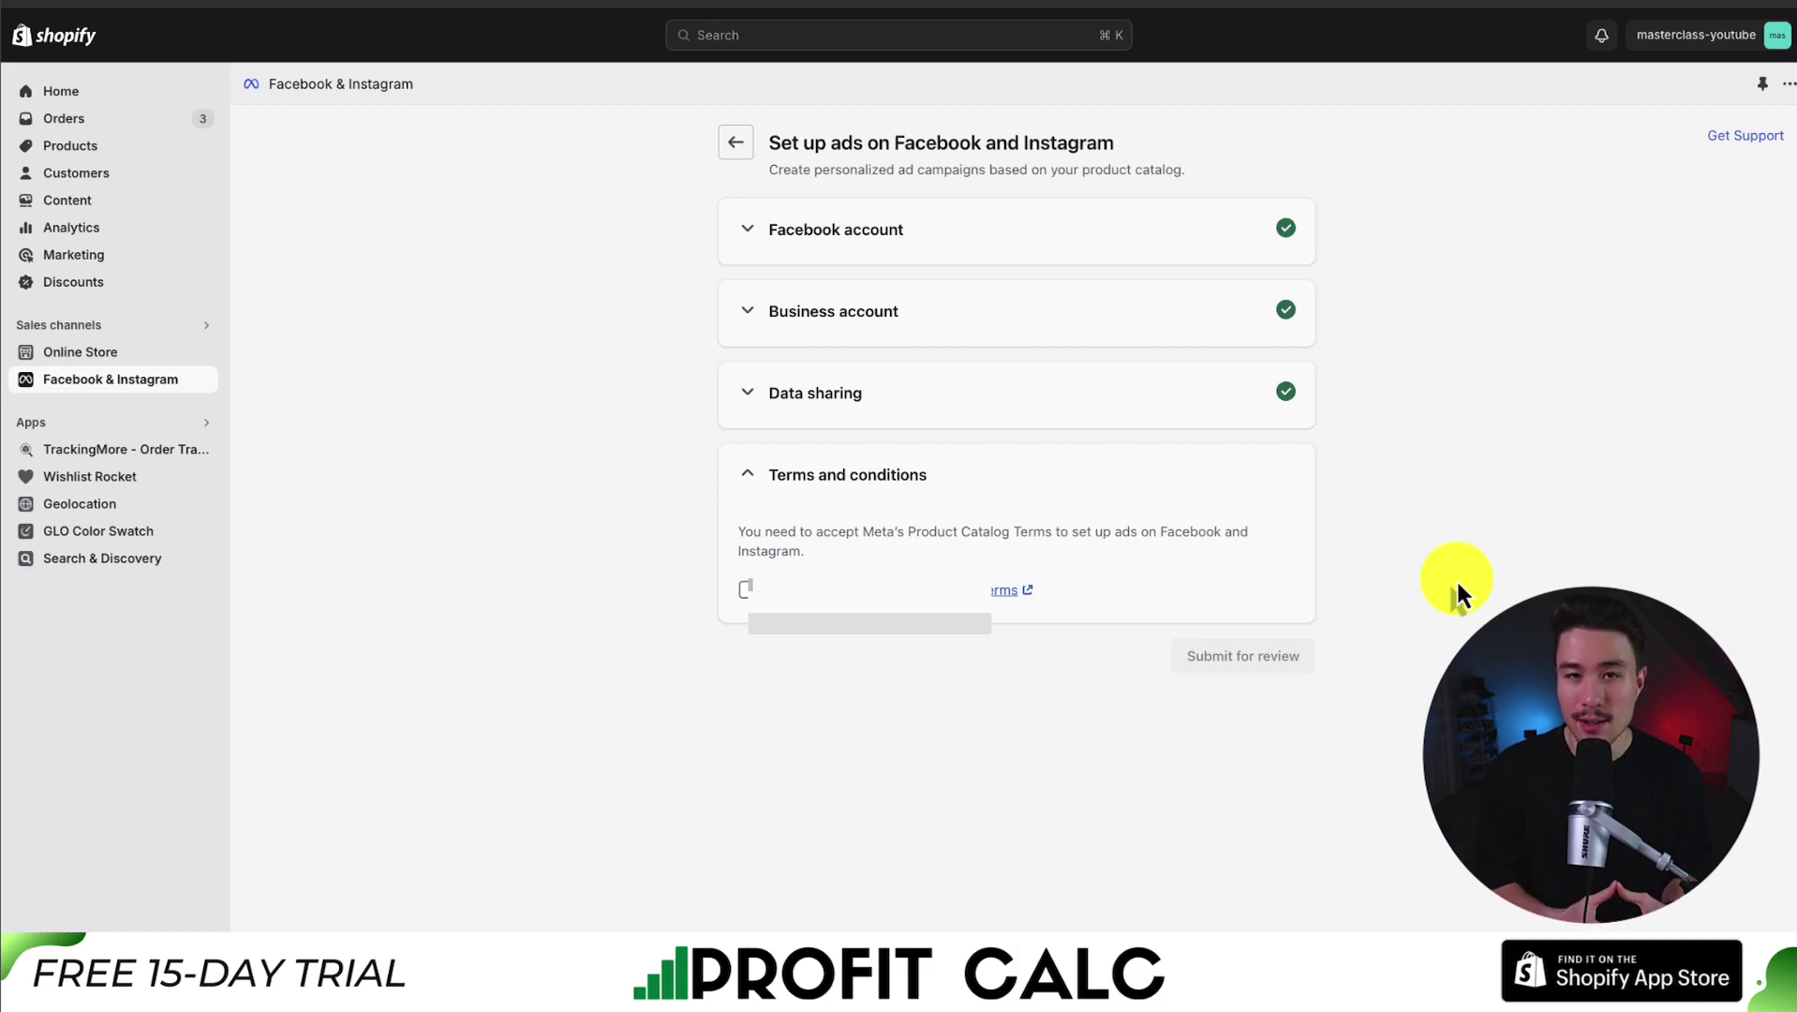
{"action": "left_click", "coordinate": [748, 592]}
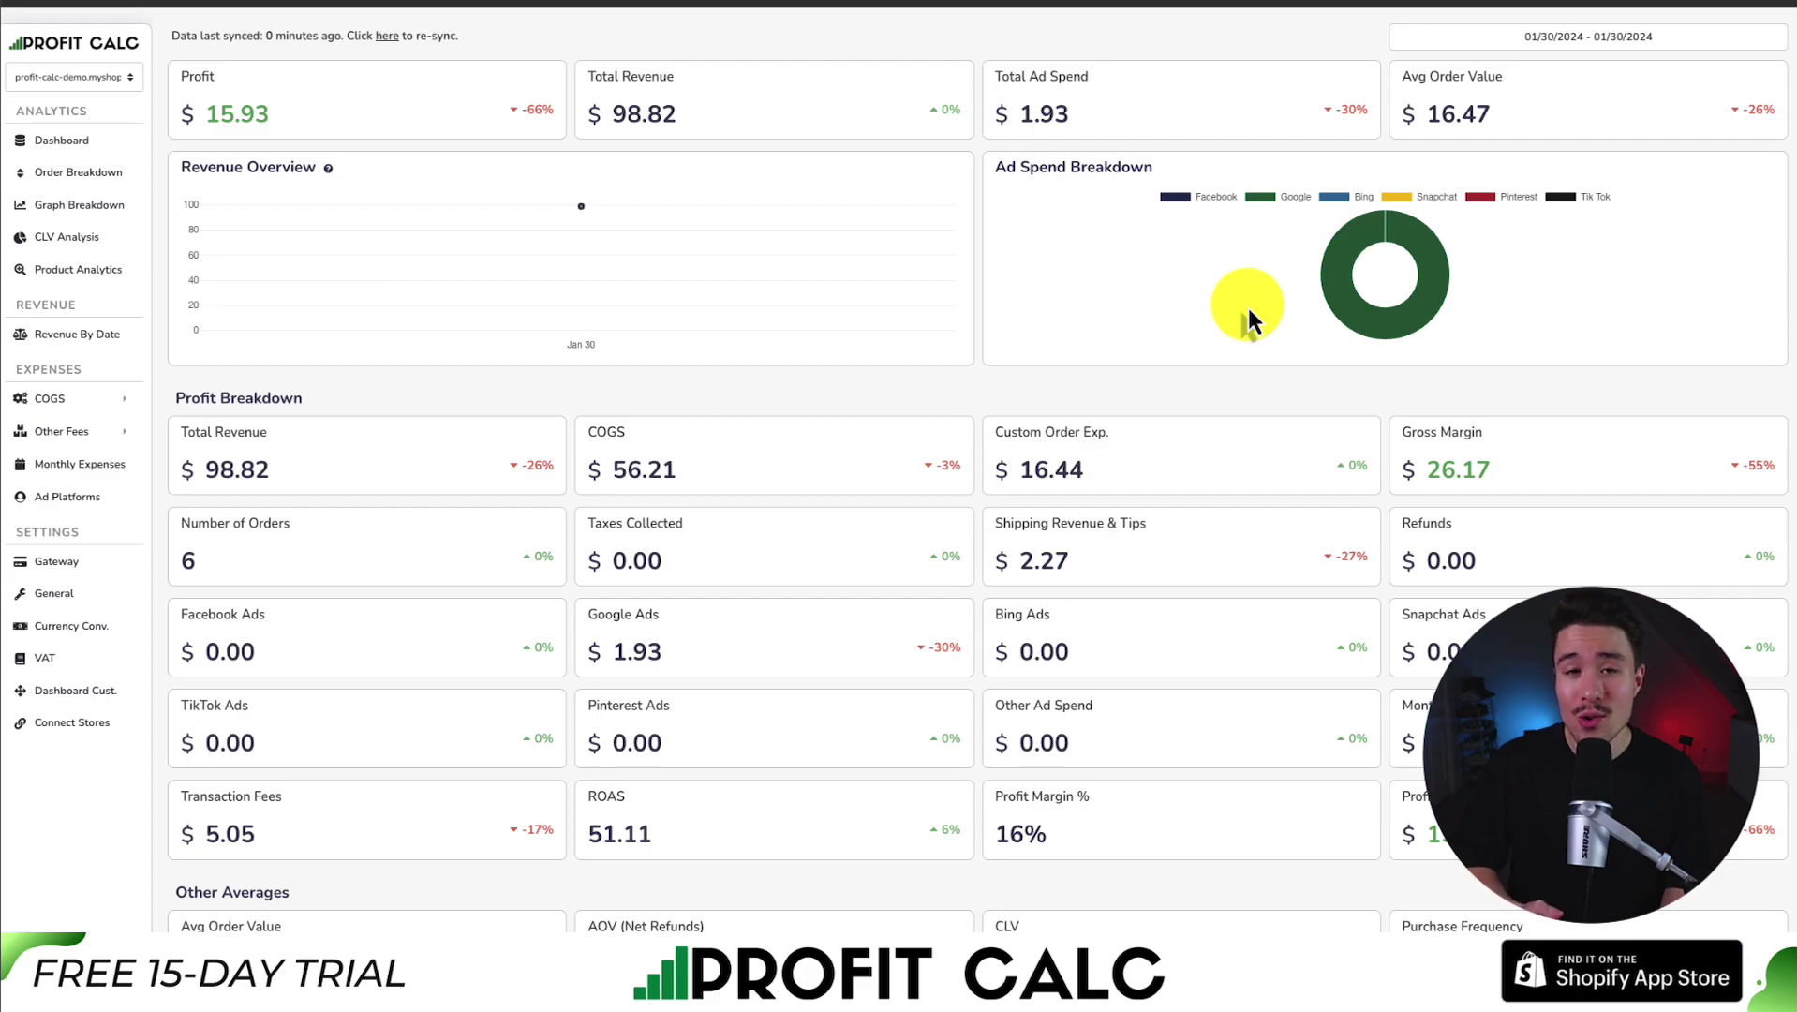
- Set the Profit Calc dashboard to Last 7 Days (01/24/2024–01/30/2024) and scroll through its sections
{"action": "left_click", "coordinate": [1656, 37]}
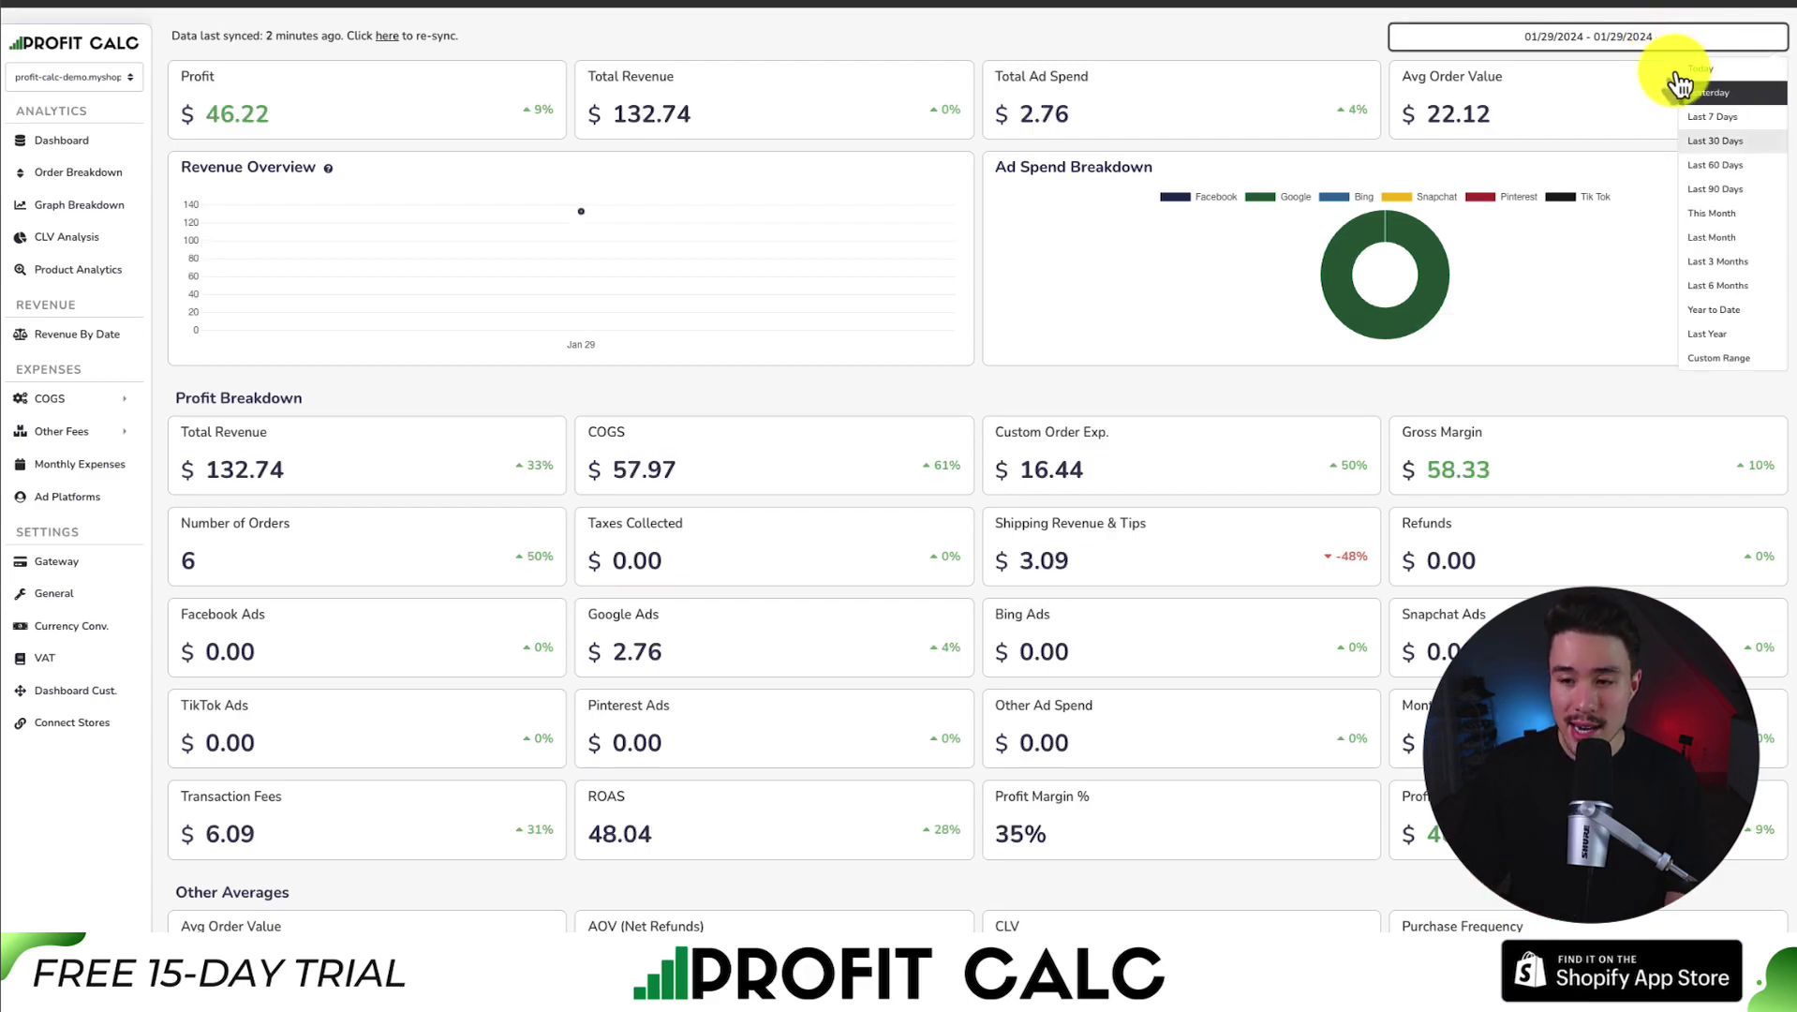
{"action": "left_click", "coordinate": [1701, 122]}
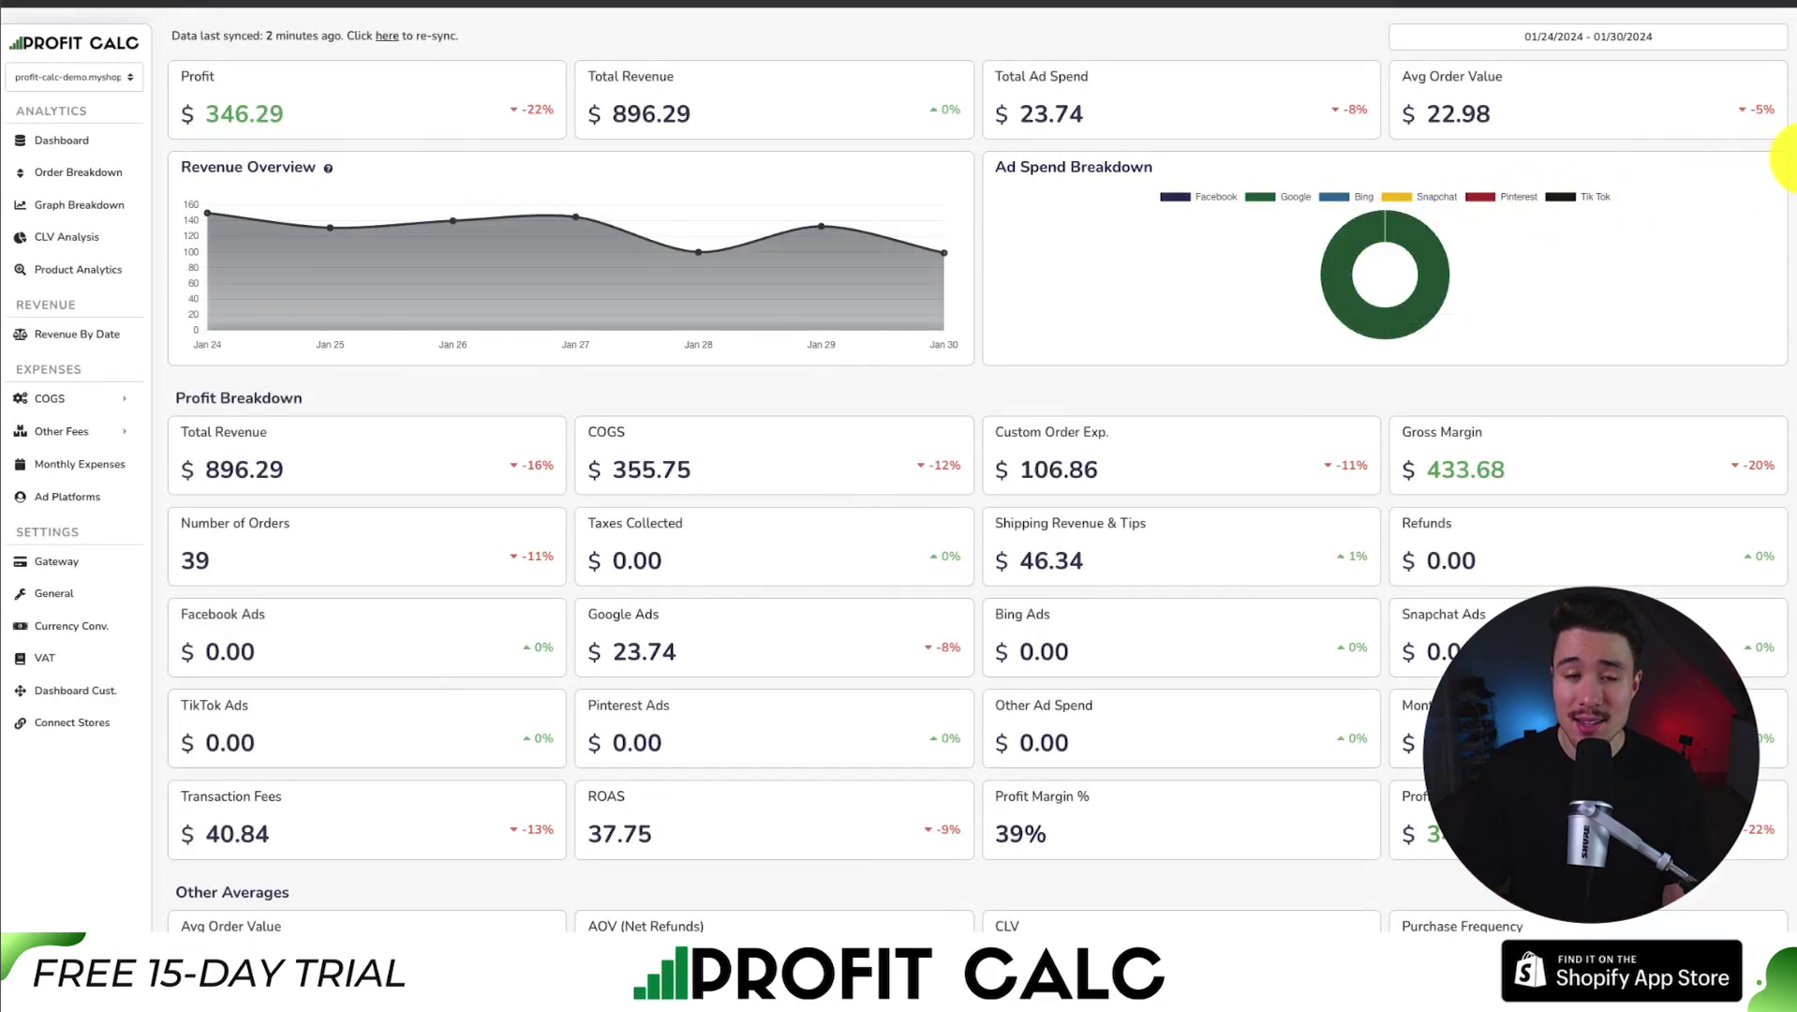
{"action": "scroll", "coordinate": [1787, 157], "scroll_direction": "down", "scroll_amount": 3}
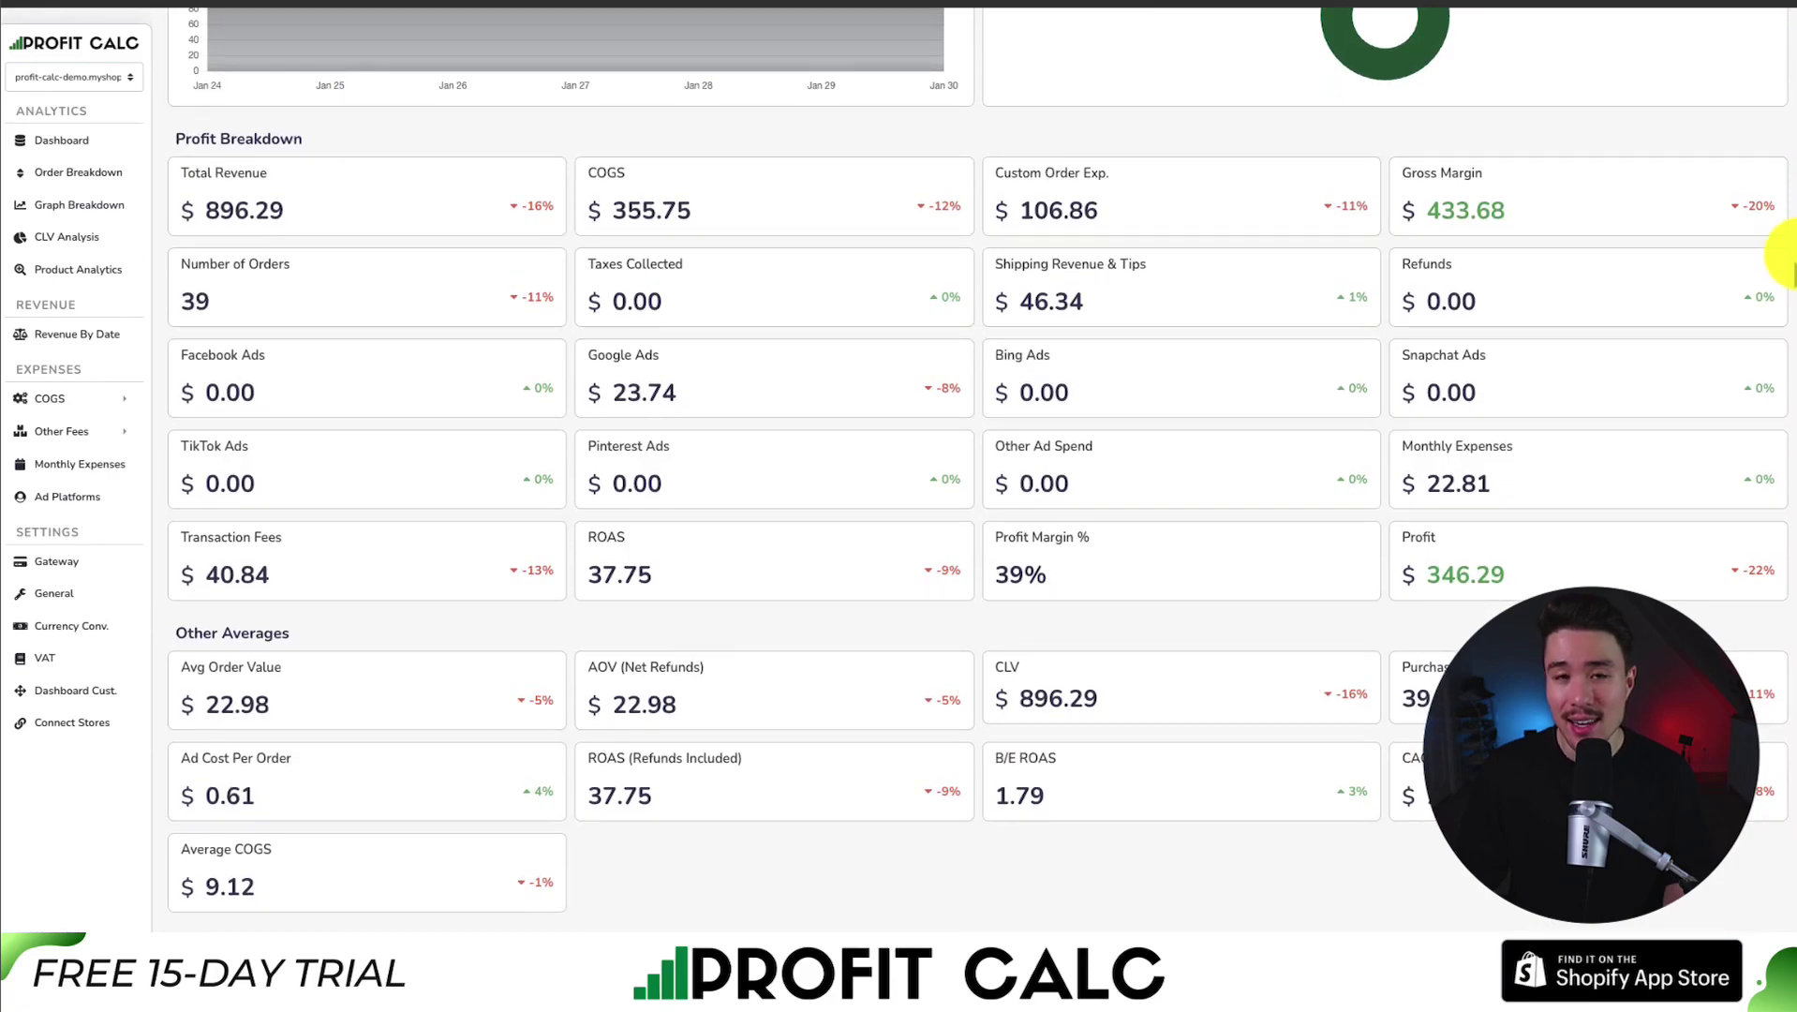
{"action": "scroll", "coordinate": [1788, 258], "scroll_direction": "down", "scroll_amount": 2}
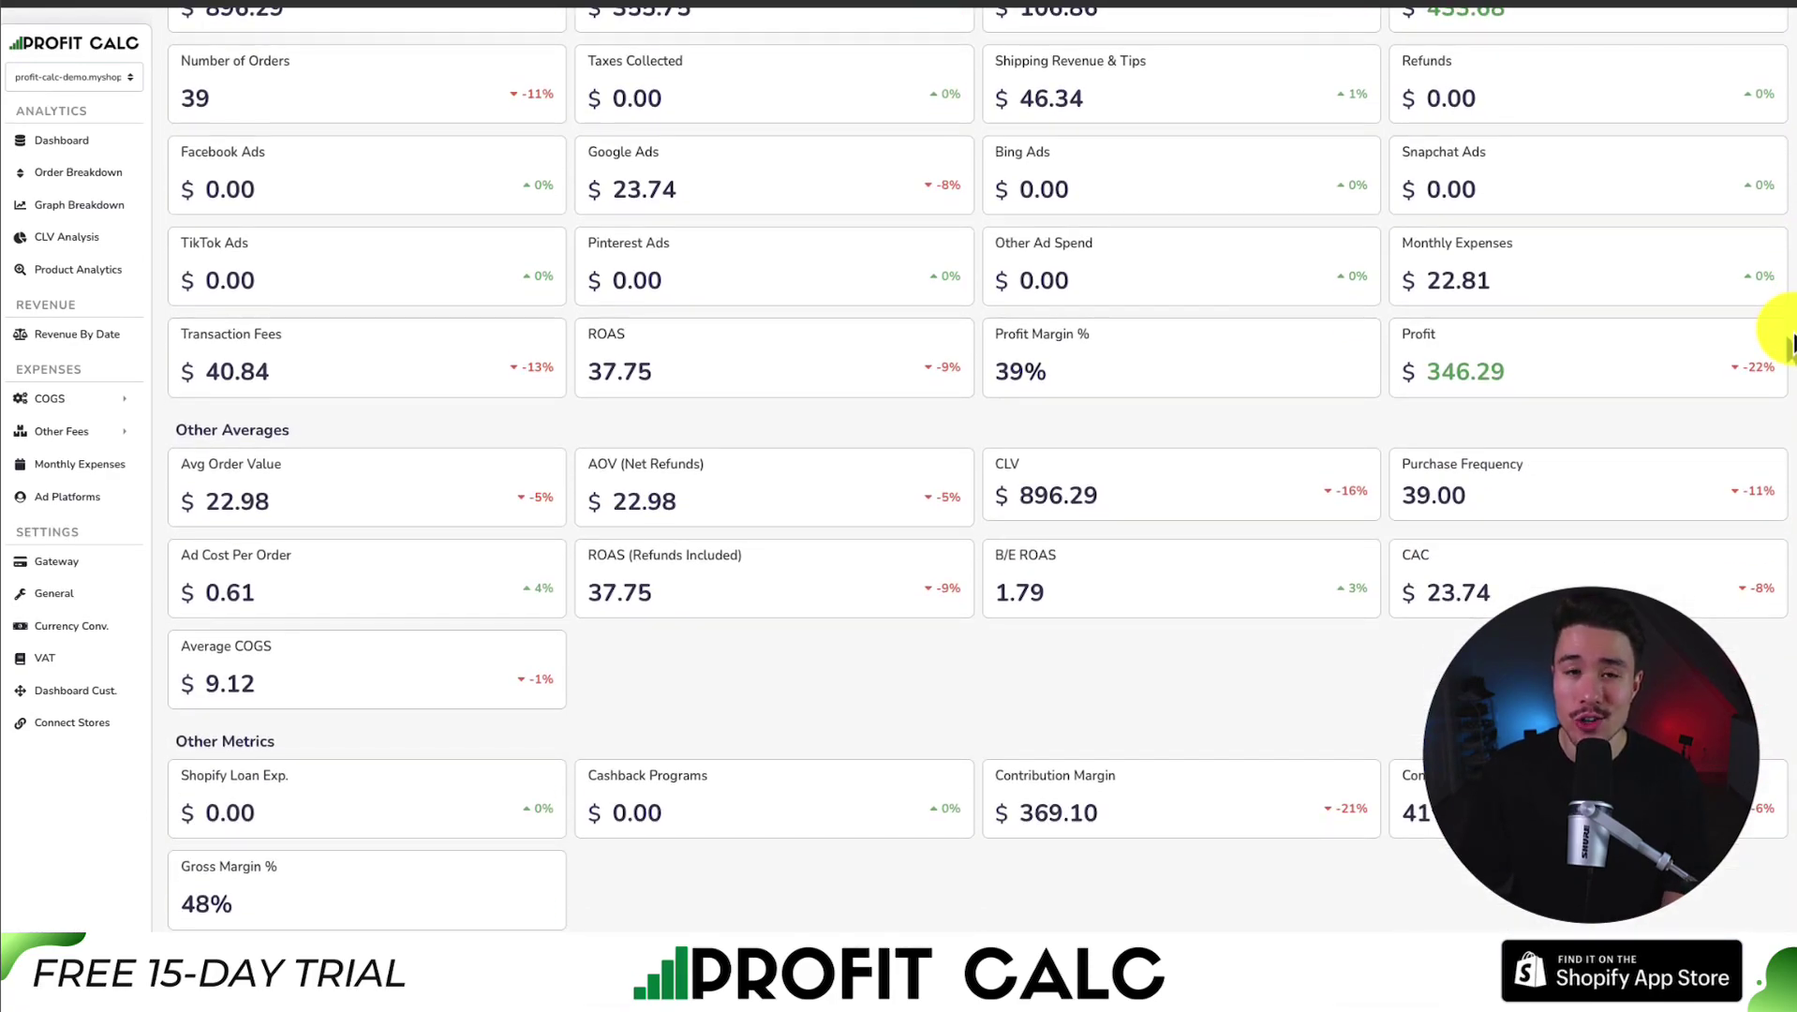
{"action": "scroll", "coordinate": [1787, 354], "scroll_direction": "down", "scroll_amount": 6}
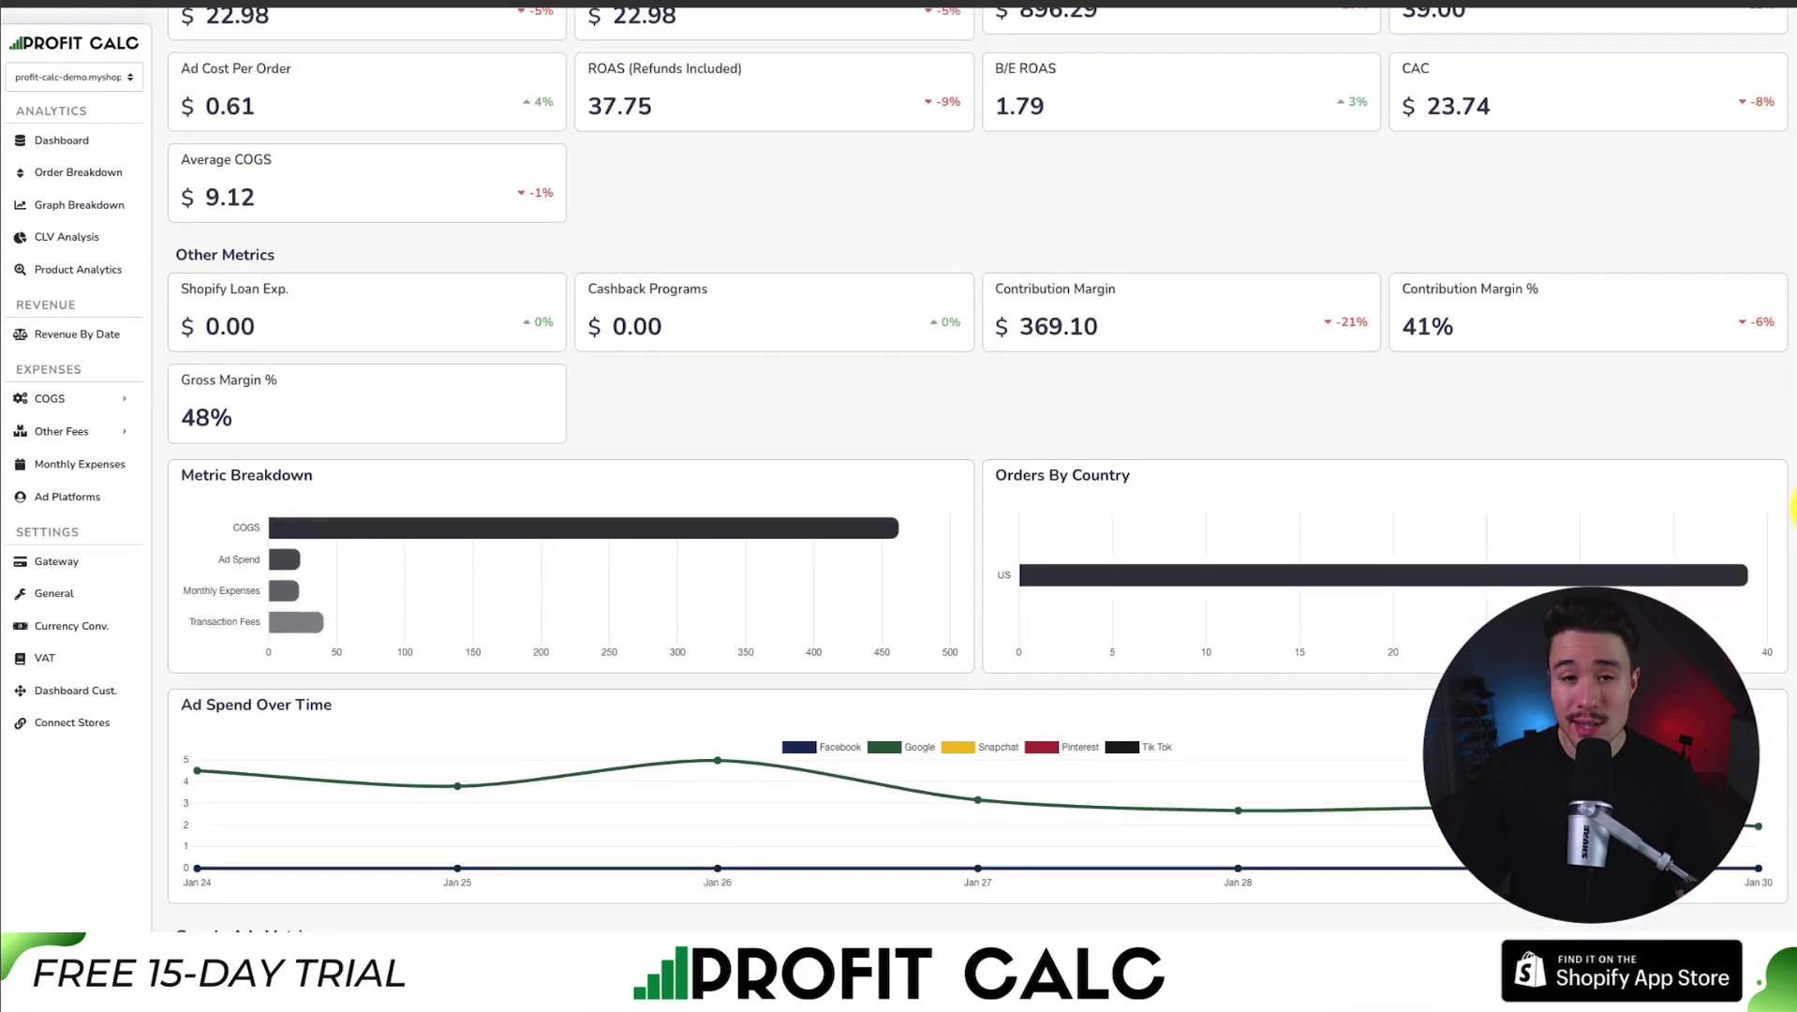
{"action": "scroll", "coordinate": [1788, 375], "scroll_direction": "down", "scroll_amount": 4}
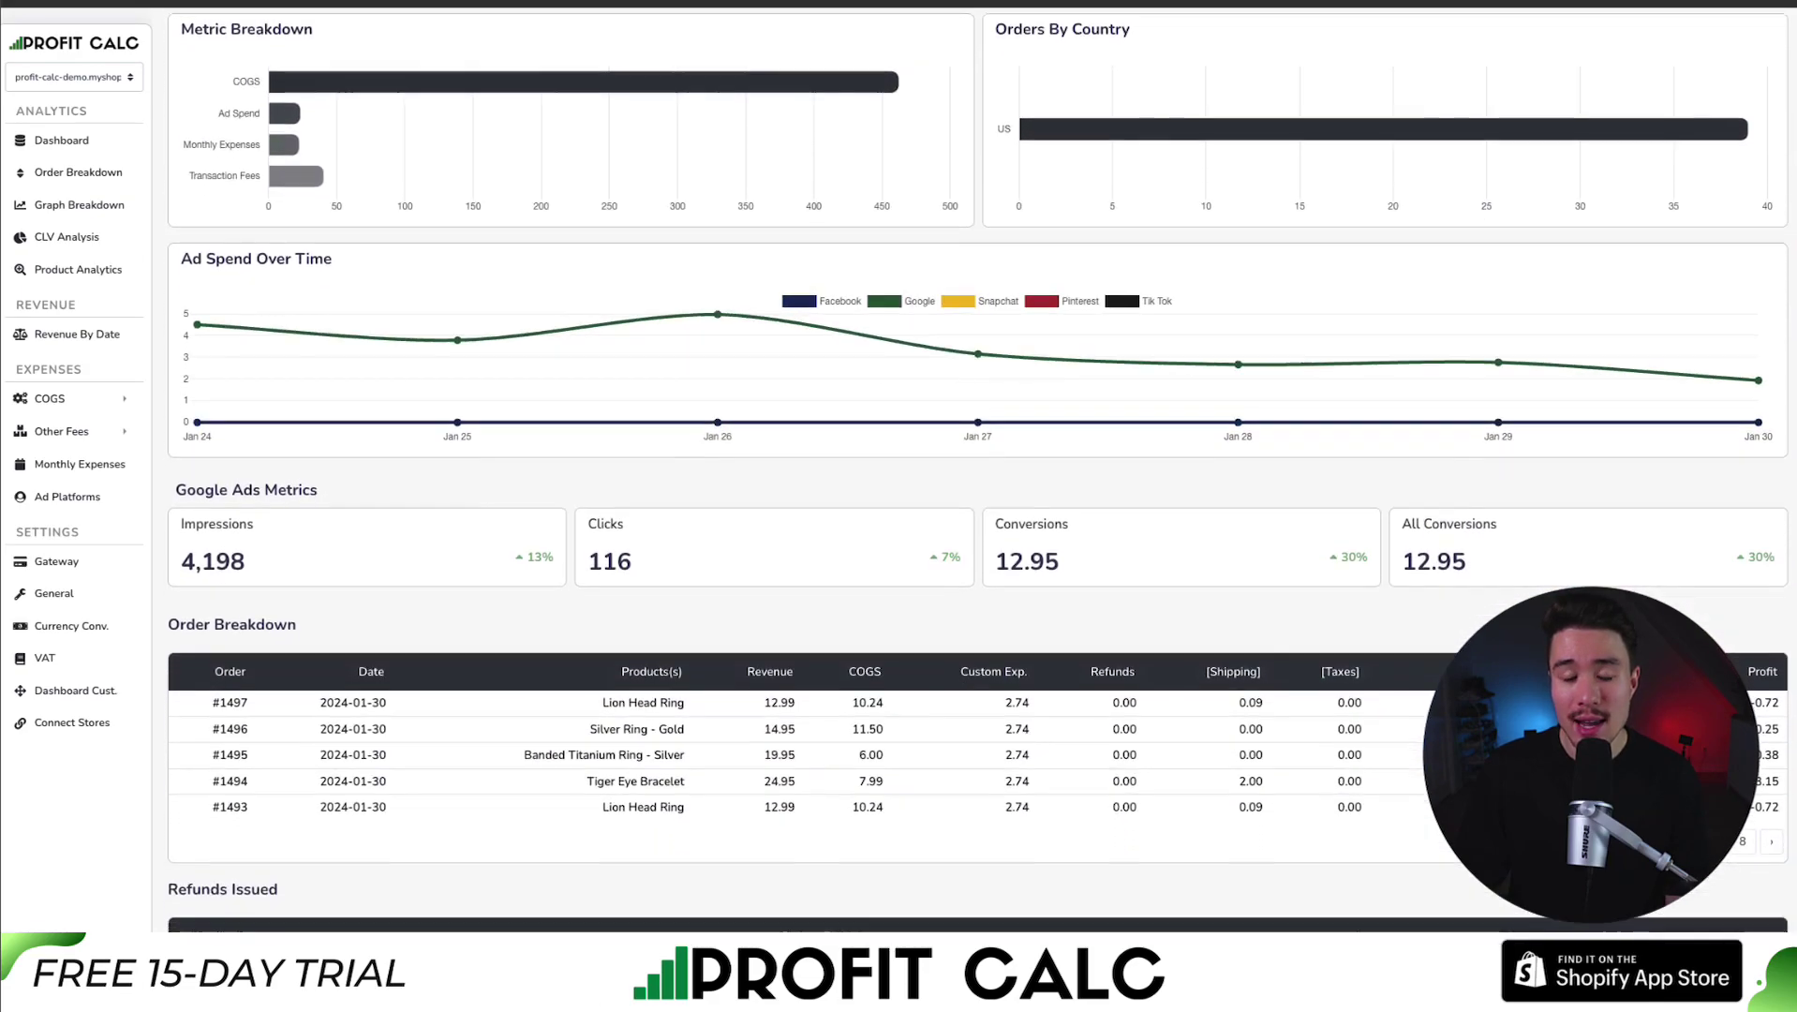
{"action": "scroll", "coordinate": [974, 469], "scroll_direction": "down", "scroll_amount": 2}
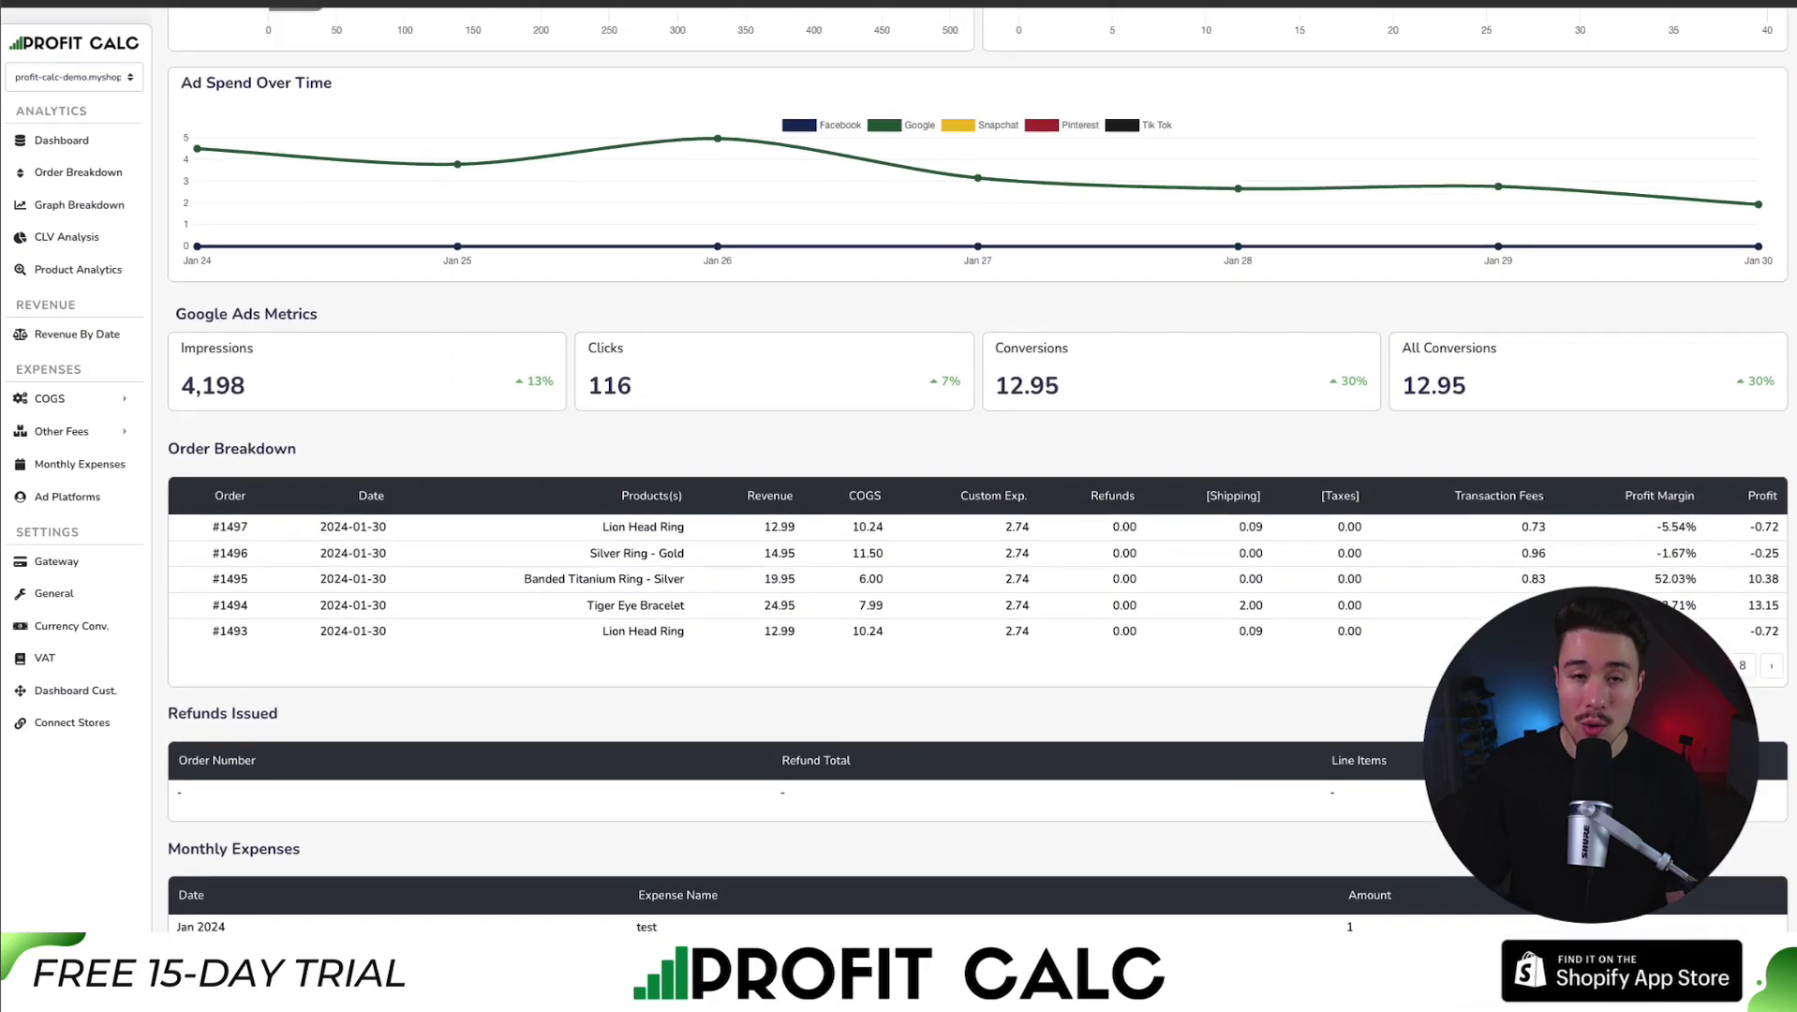
{"action": "scroll", "coordinate": [975, 469], "scroll_direction": "up", "scroll_amount": 2}
{"action": "scroll", "coordinate": [974, 469], "scroll_direction": "up", "scroll_amount": 12}
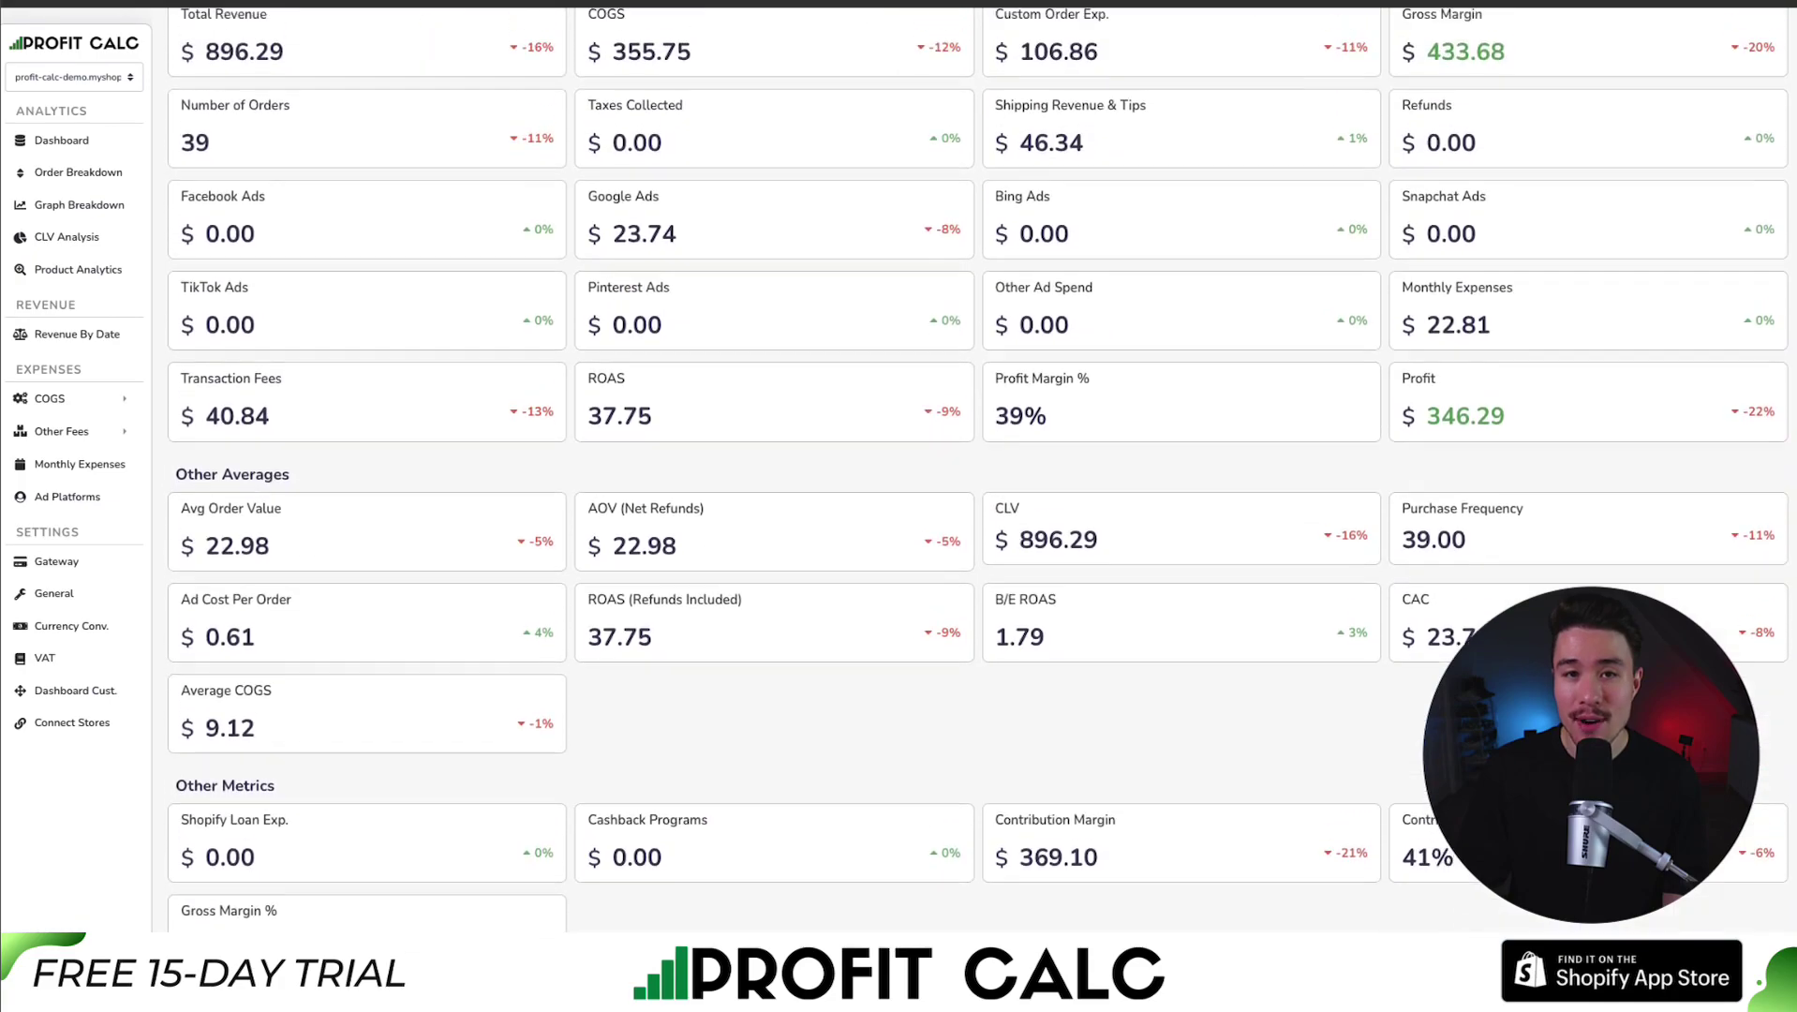
{"action": "scroll", "coordinate": [974, 468], "scroll_direction": "up", "scroll_amount": 2}
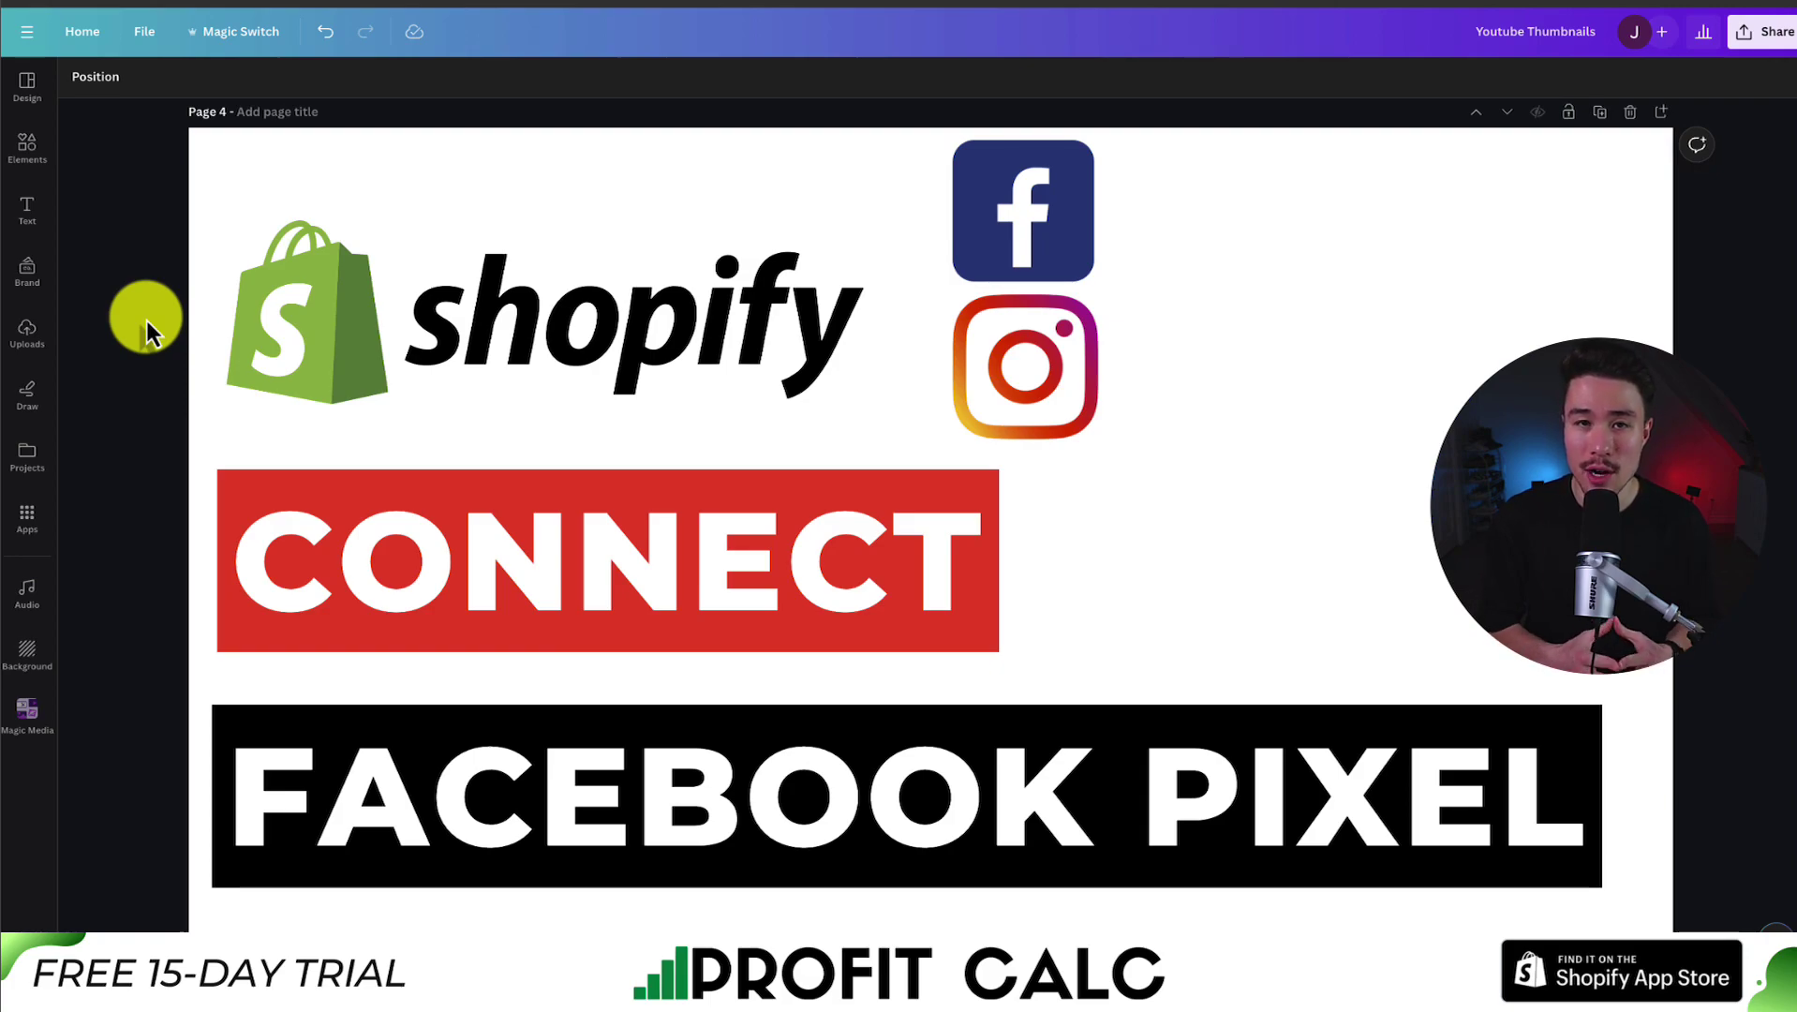
{"action": "scroll", "coordinate": [146, 321], "scroll_direction": "down", "scroll_amount": 1}
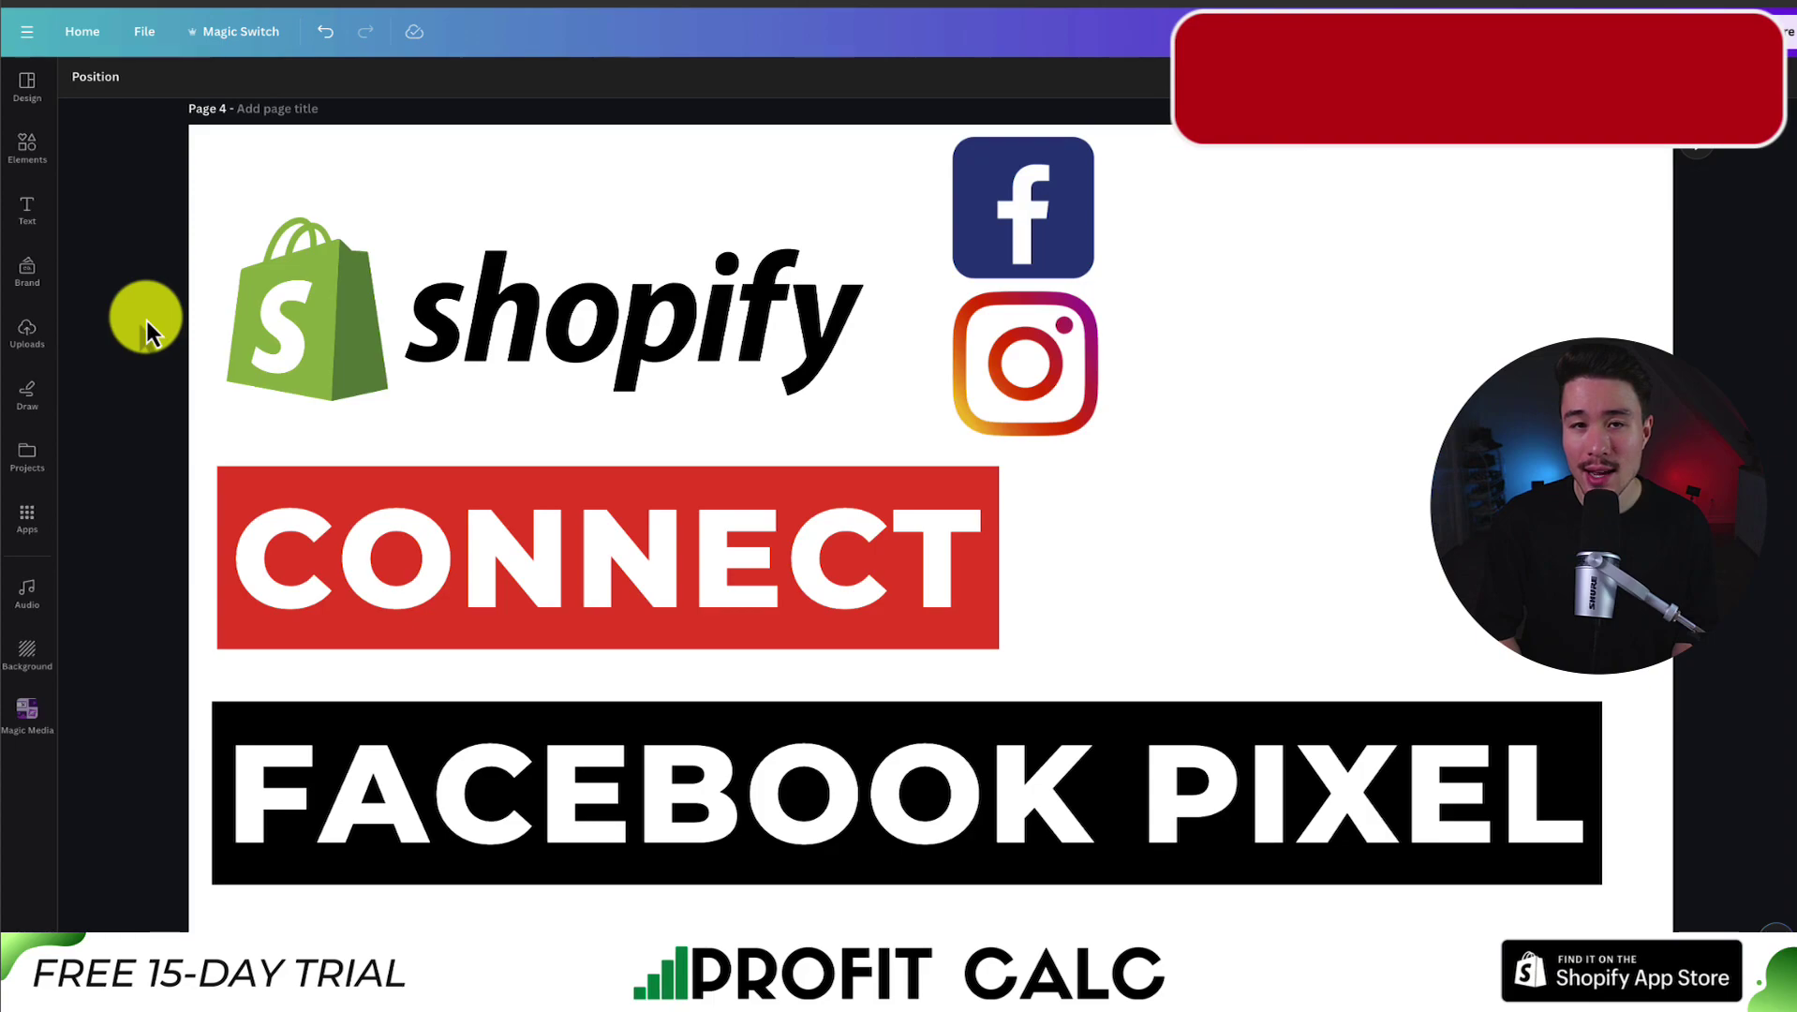